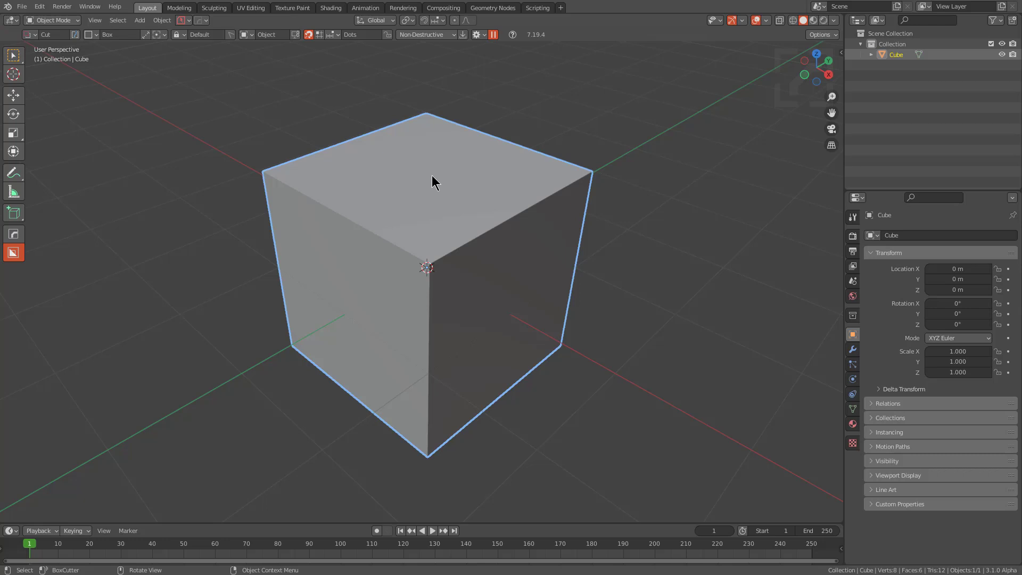
# In the Geometry Nodes workspace, give the cube a new geometry node tree
pyautogui.click(486, 9)
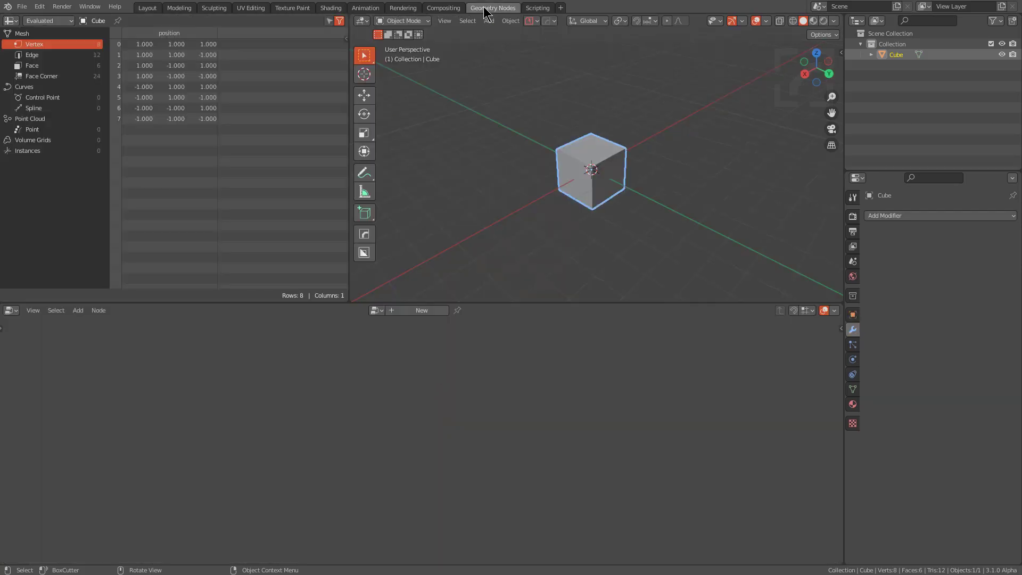
pyautogui.click(421, 307)
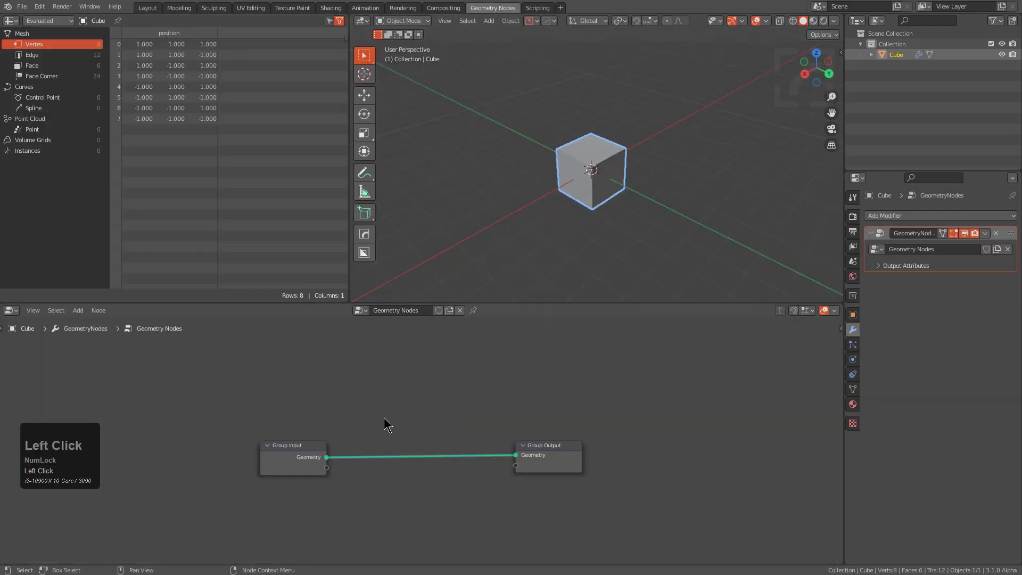
pyautogui.scroll(2, 380, 423)
pyautogui.moveTo(402, 418); pyautogui.dragTo(469, 398, button='middle')
# Cut the Group Input to Group Output link, move Group Input left, and deselect all
pyautogui.keyDown('ctrl'); pyautogui.moveTo(434, 390); pyautogui.dragTo(423, 498, button='right'); pyautogui.keyUp('ctrl')
pyautogui.moveTo(306, 443); pyautogui.dragTo(98, 443)
pyautogui.moveTo(238, 435); pyautogui.dragTo(437, 381, button='middle')
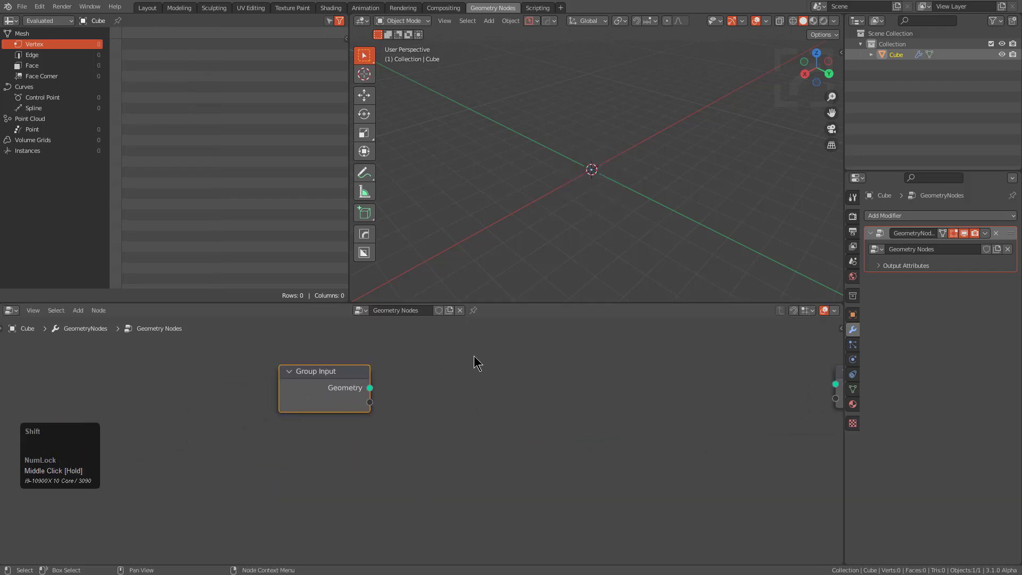
pyautogui.hotkey('alt', 'a')
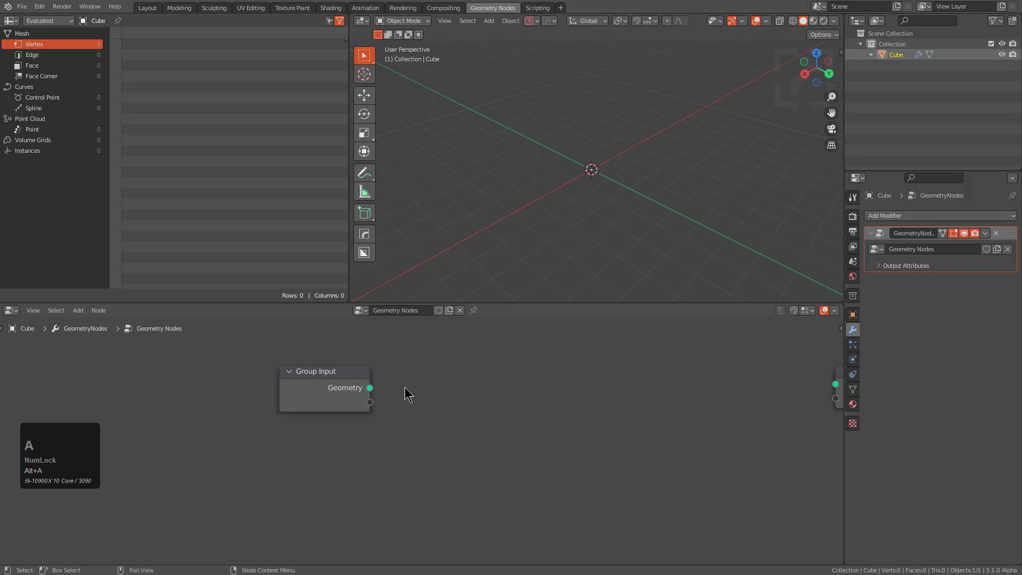
# Add a Cube mesh primitive node below Group Input by filtering the node list for 'cube'
pyautogui.press('q')
pyautogui.click(412, 350)
pyautogui.scroll(5, 412, 350)
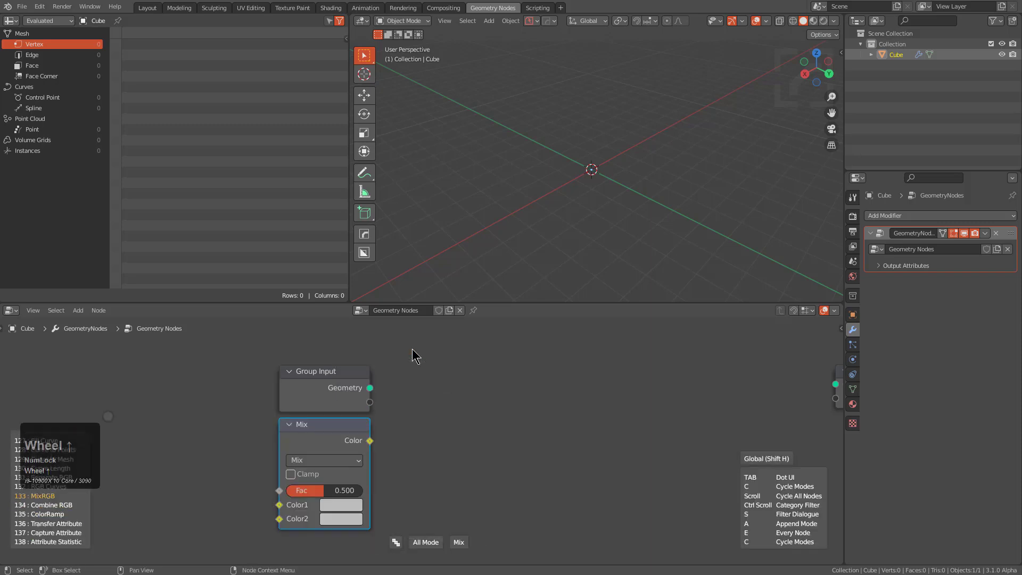
pyautogui.scroll(20, 412, 349)
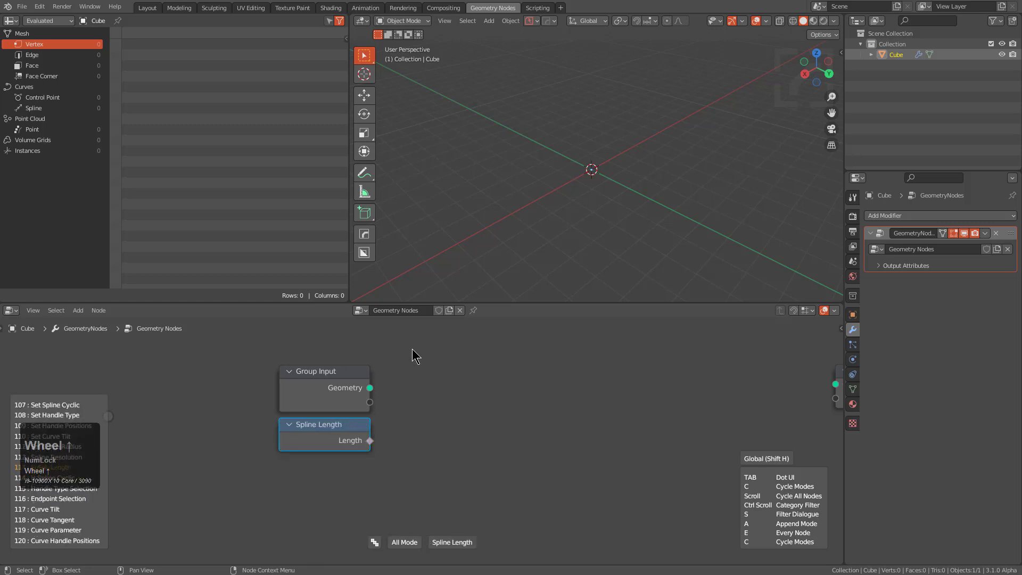
pyautogui.scroll(11, 412, 349)
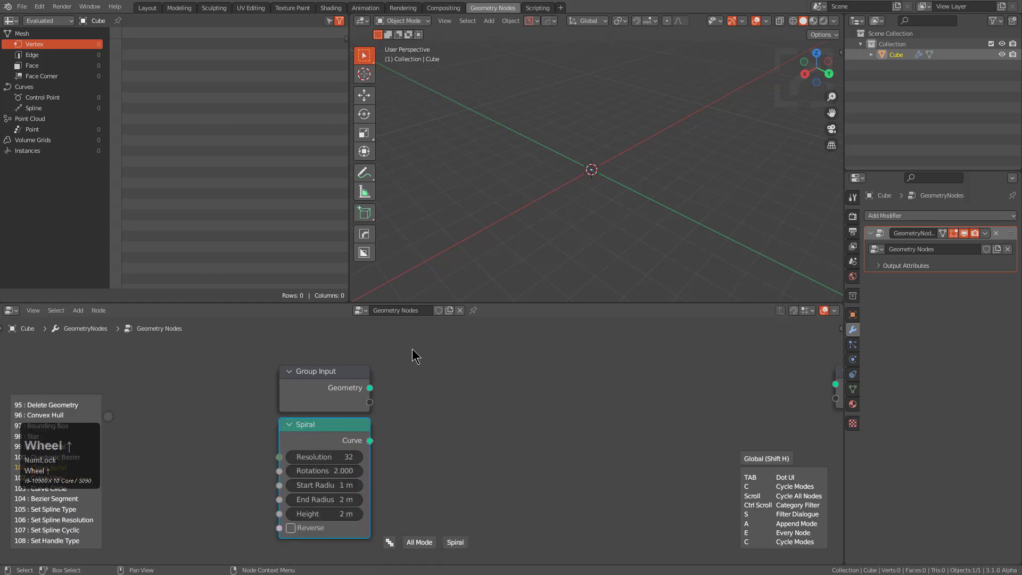
pyautogui.scroll(-5, 412, 349)
pyautogui.press('s')
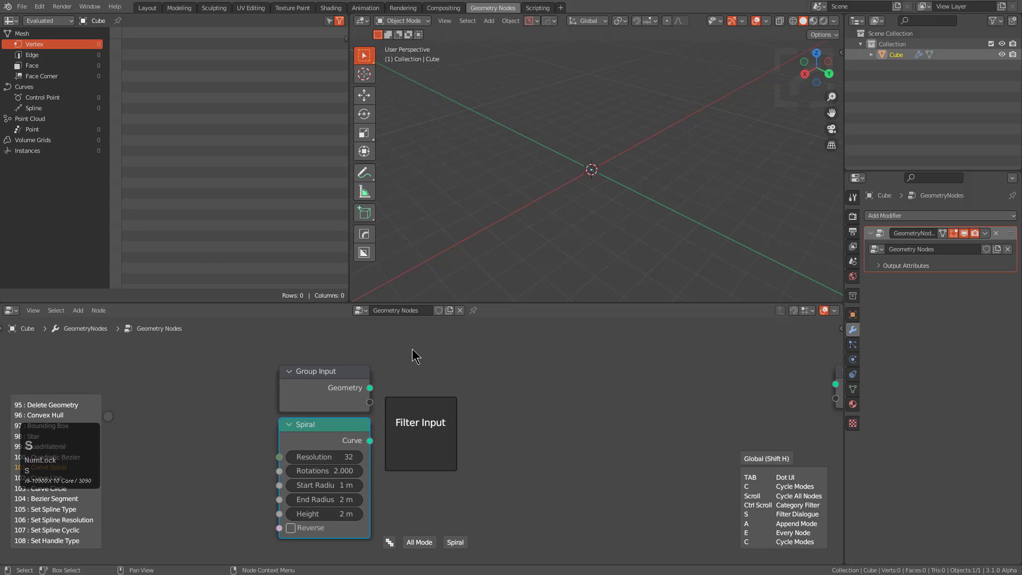
pyautogui.write('cube')
pyautogui.press('Return')
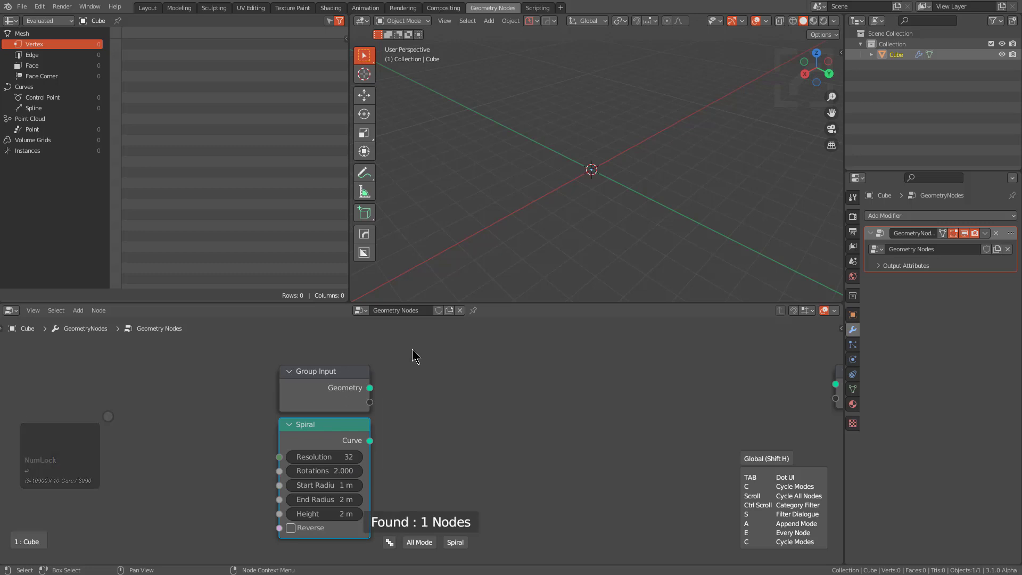
pyautogui.scroll(1, 412, 349)
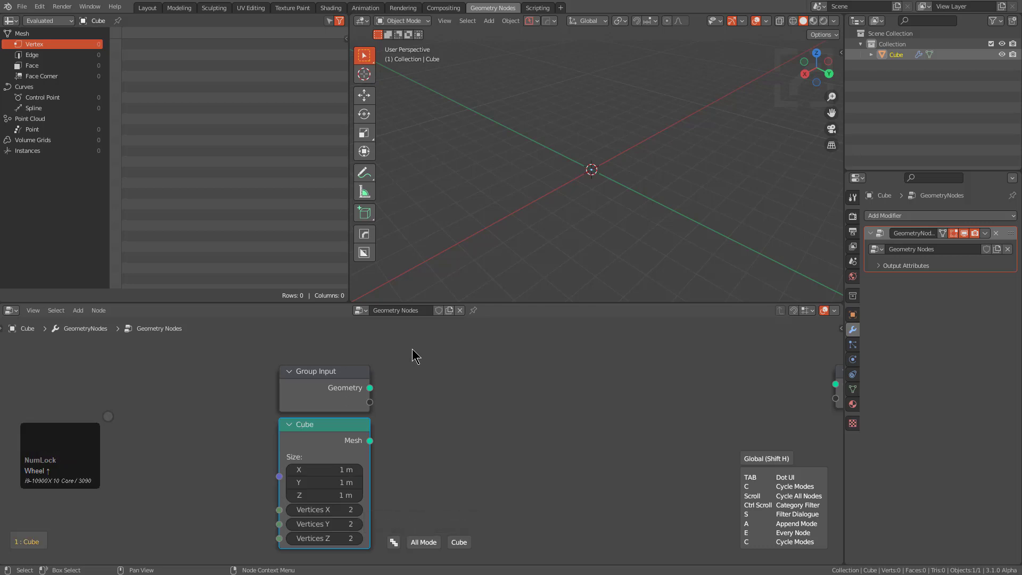
# Place the Cube node up beside Group Input and attach a new node to its inputs
pyautogui.click(413, 350)
pyautogui.moveTo(318, 444); pyautogui.dragTo(480, 358)
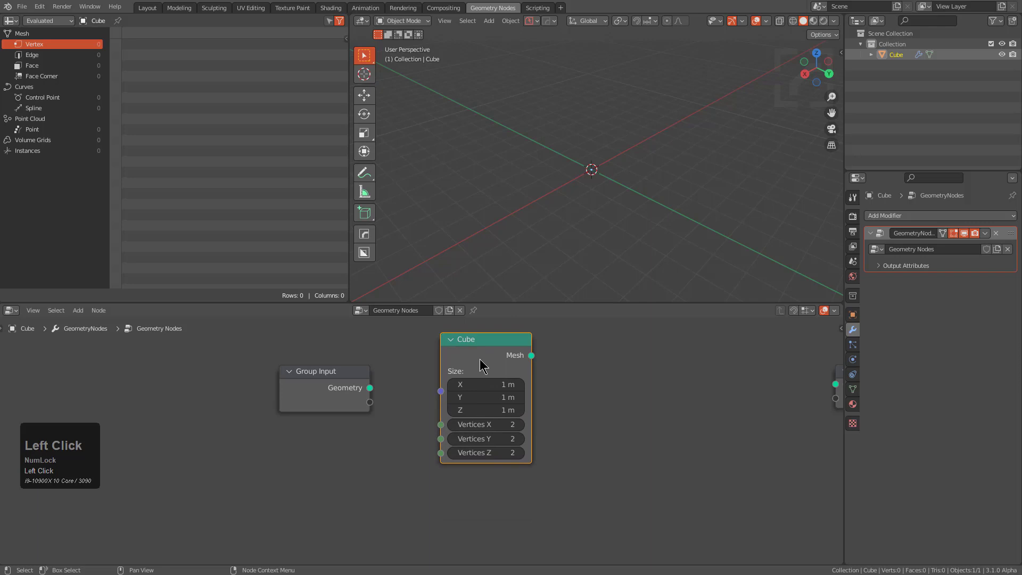
pyautogui.press('q')
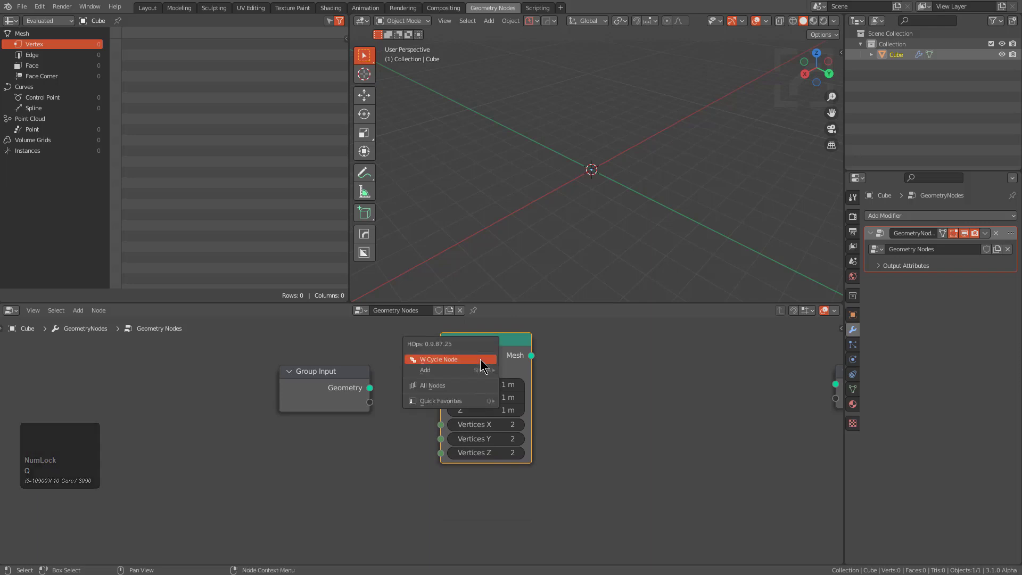
pyautogui.click(480, 359)
# Cycle through candidate node types until an ID node feeds the Cube's Vertices Z
pyautogui.scroll(4, 480, 360)
pyautogui.scroll(2, 481, 359)
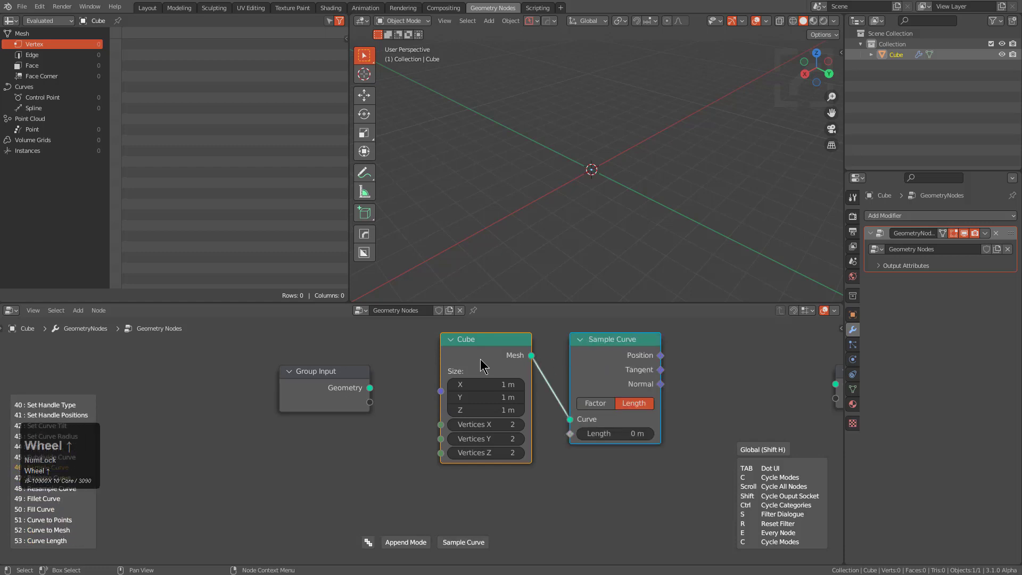
pyautogui.scroll(-3, 481, 359)
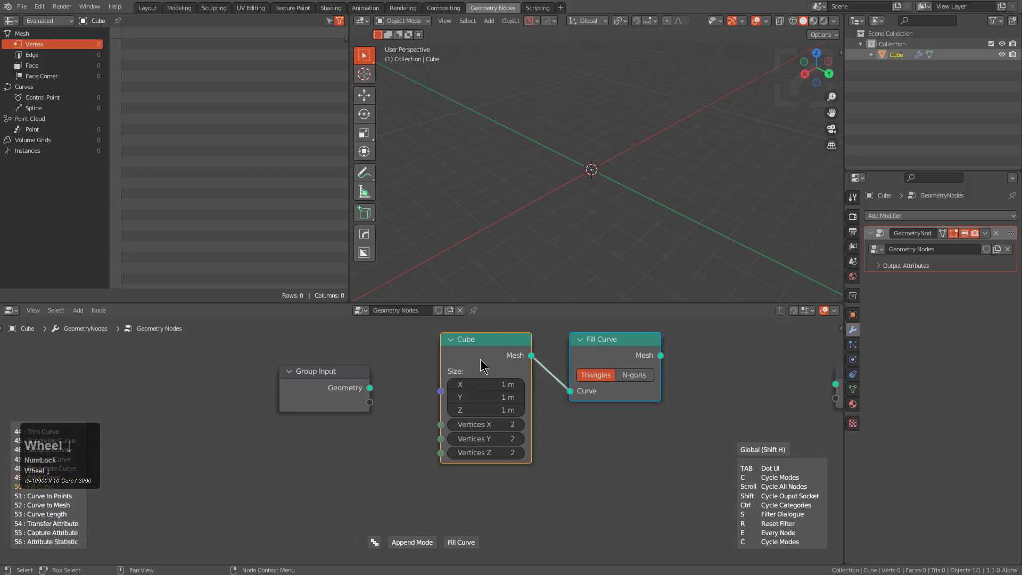
pyautogui.scroll(5, 481, 359)
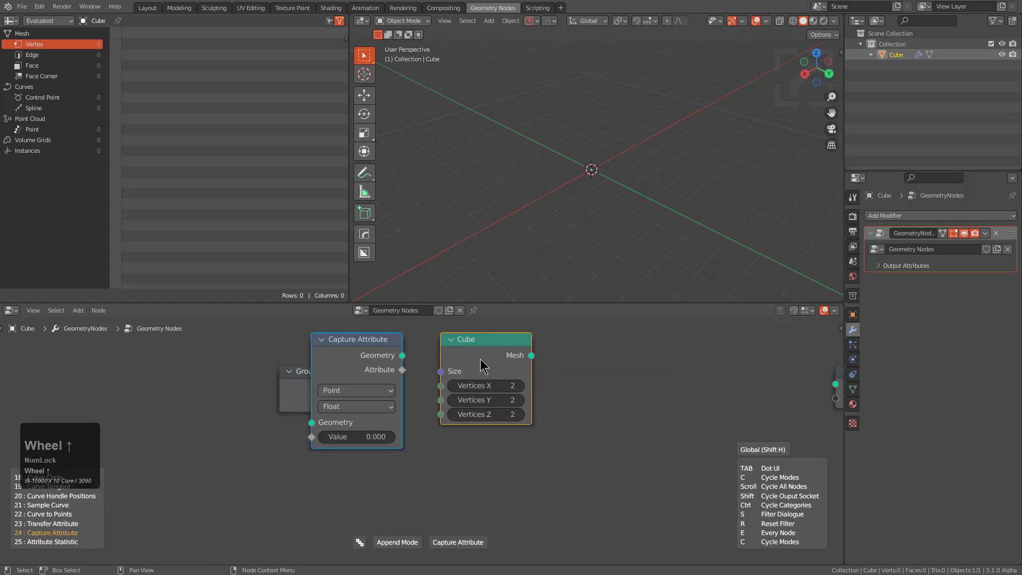
pyautogui.scroll(5, 480, 358)
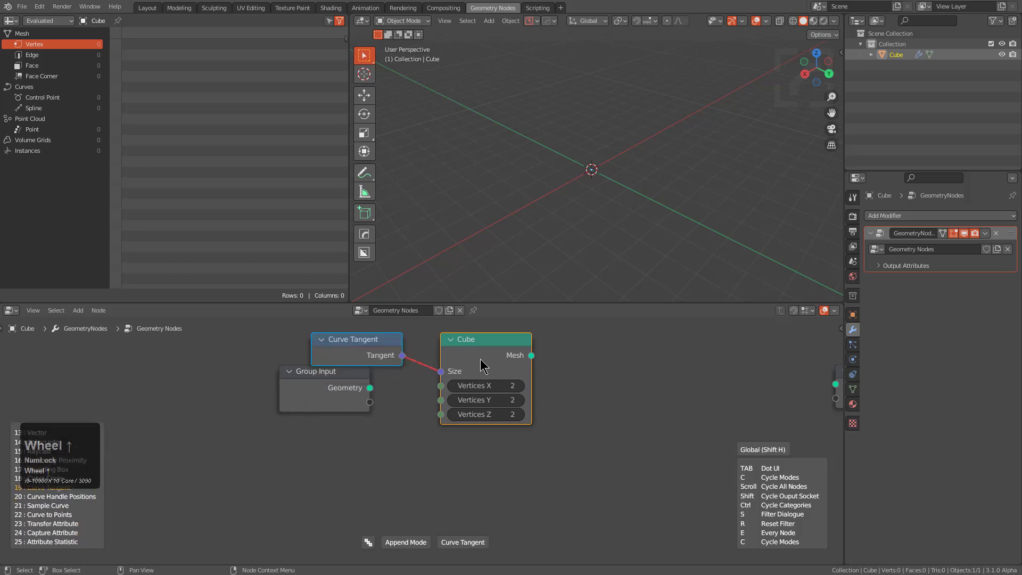
pyautogui.scroll(6, 480, 359)
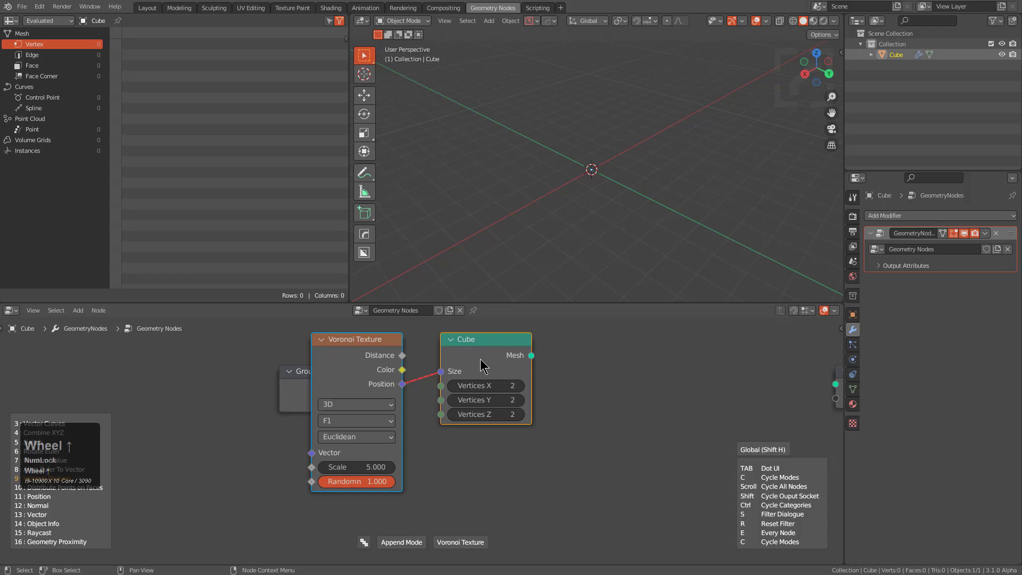
pyautogui.scroll(2, 481, 359)
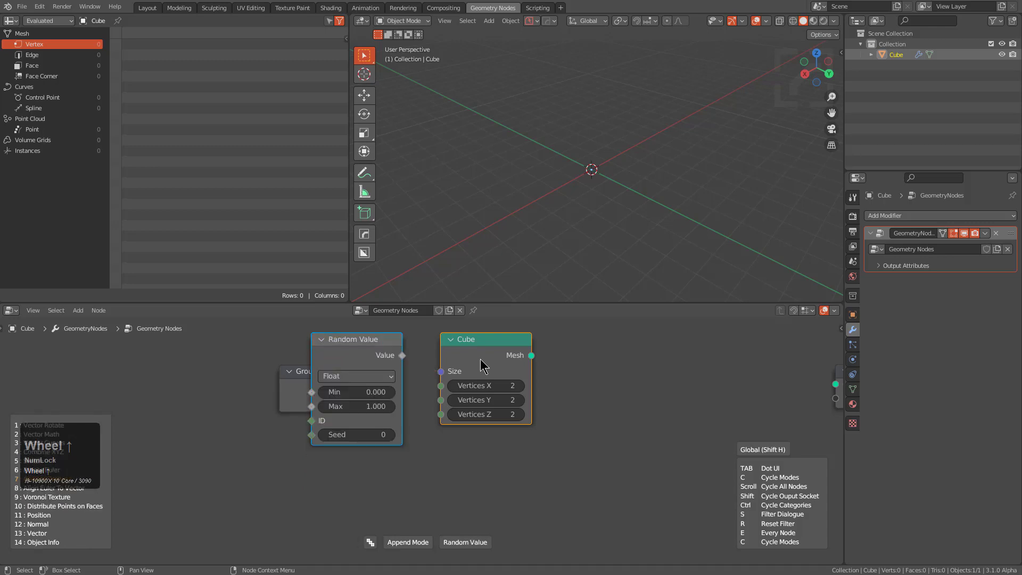
pyautogui.scroll(-2, 480, 359)
pyautogui.keyDown('shift'); pyautogui.scroll(-1, 480, 359); pyautogui.keyUp('shift')
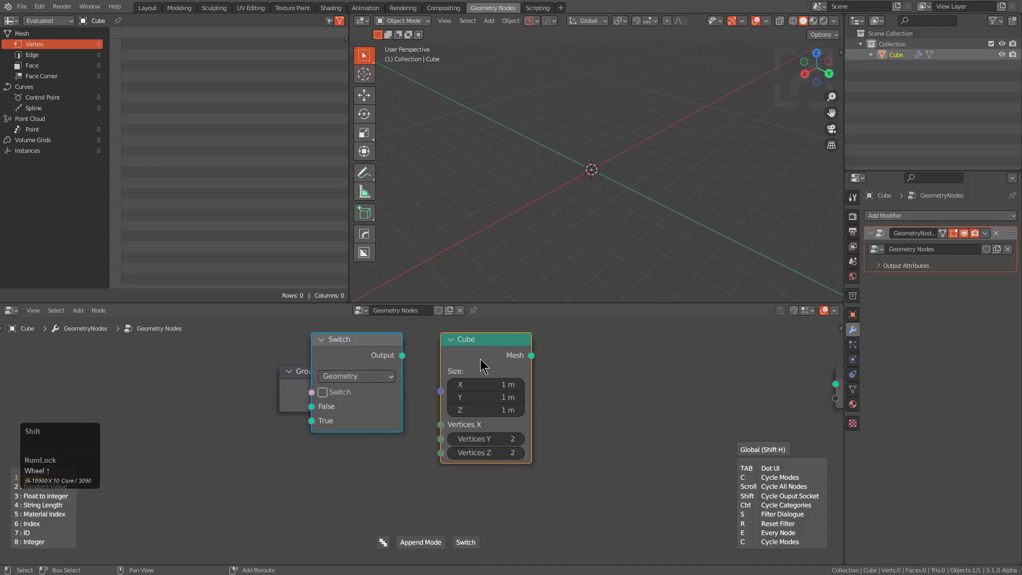
pyautogui.scroll(-3, 480, 359)
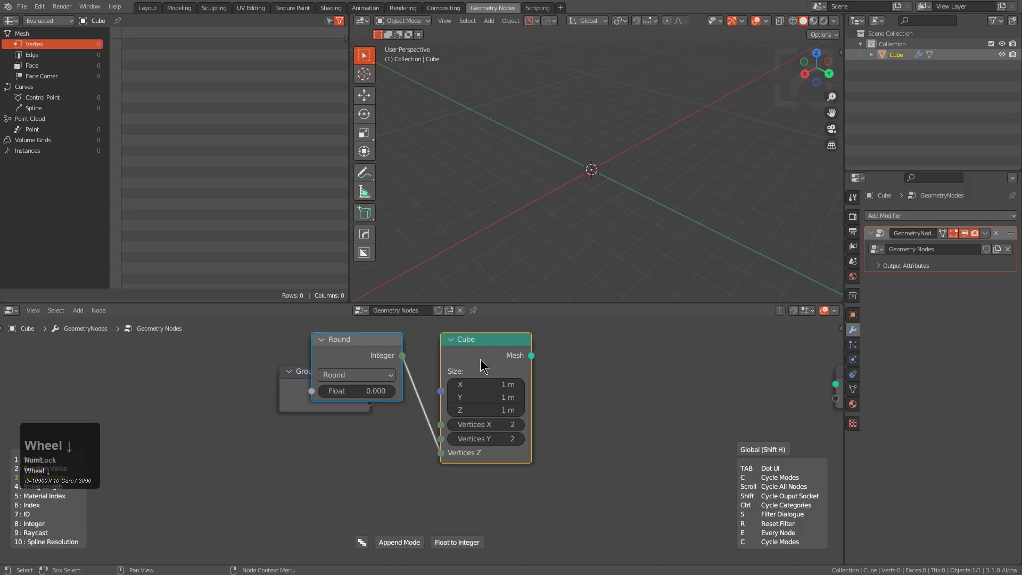
pyautogui.scroll(-4, 480, 359)
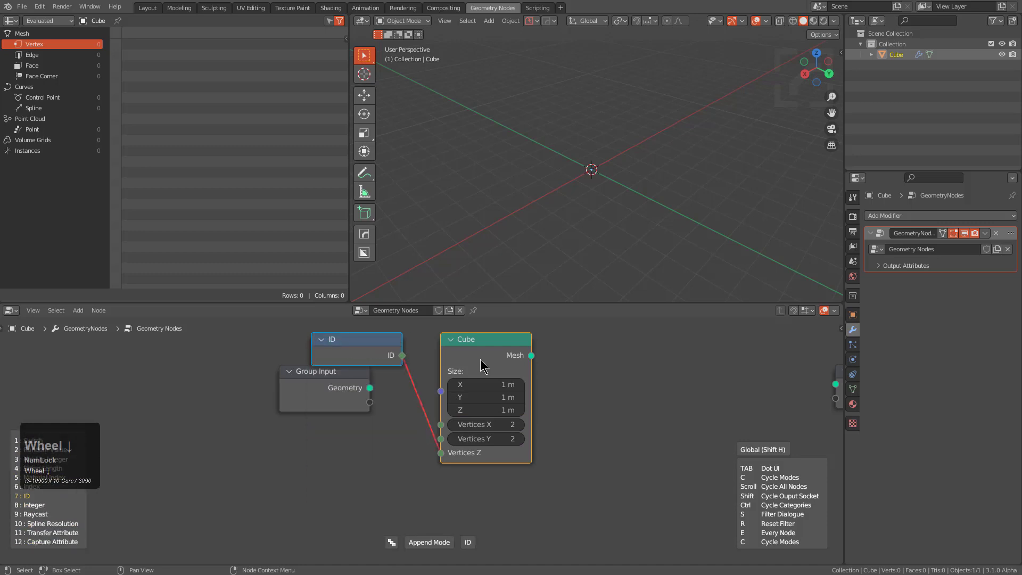
# Wire an Integer node set to 24 into the Cube's Vertices X, Y and Z
pyautogui.scroll(-1, 480, 358)
pyautogui.moveTo(368, 344); pyautogui.dragTo(352, 455)
pyautogui.moveTo(445, 439); pyautogui.dragTo(442, 433)
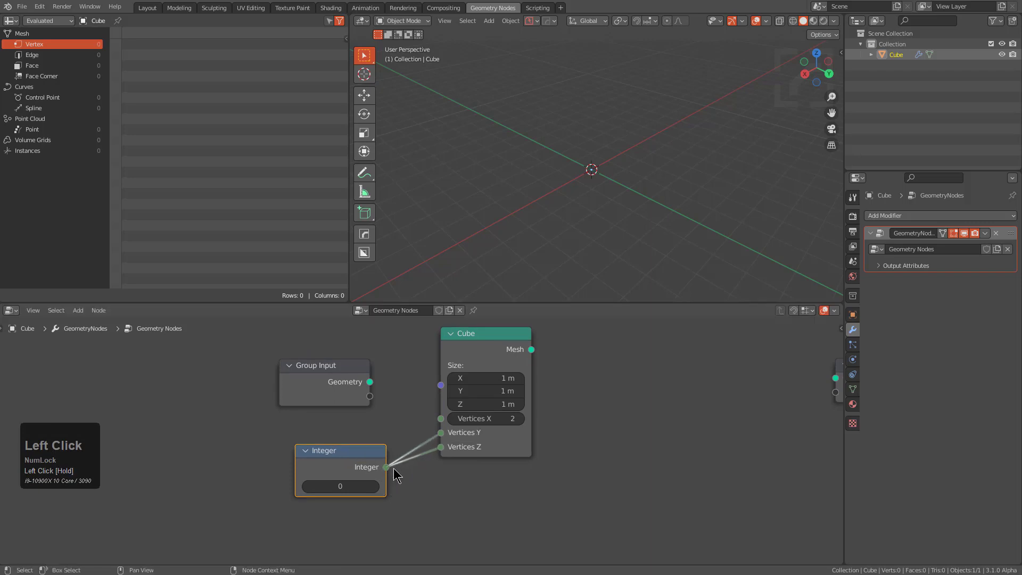
pyautogui.moveTo(386, 467); pyautogui.dragTo(441, 419)
pyautogui.click(336, 487)
pyautogui.write('24')
pyautogui.press('KP_Enter')
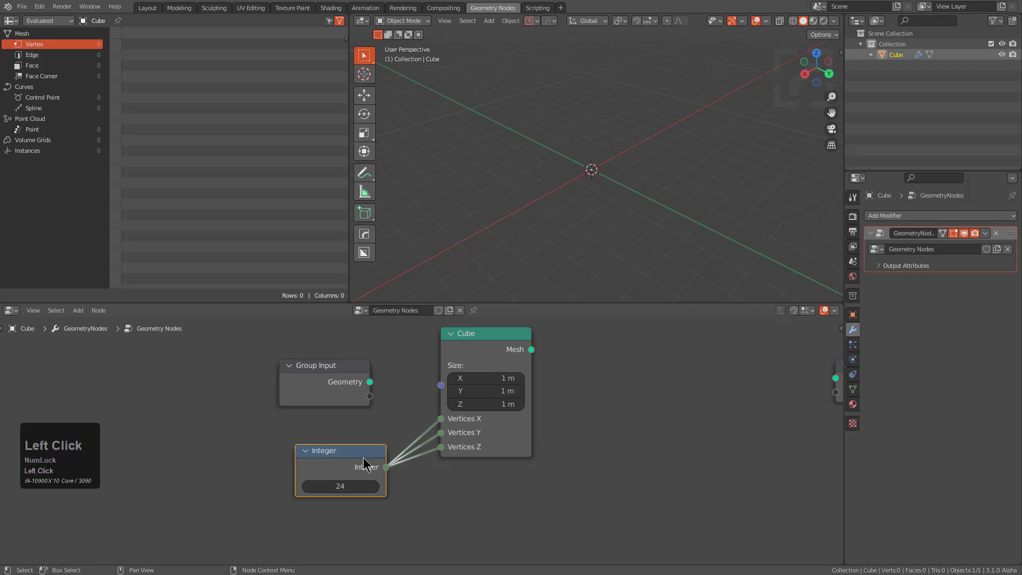
pyautogui.moveTo(360, 458); pyautogui.dragTo(354, 455)
# Connect the Cube Mesh output to Group Output Geometry so the cube reappears
pyautogui.moveTo(520, 375); pyautogui.dragTo(394, 423, button='middle')
pyautogui.moveTo(406, 397); pyautogui.dragTo(710, 425)
pyautogui.scroll(5, 591, 175)
pyautogui.scroll(-1, 415, 442)
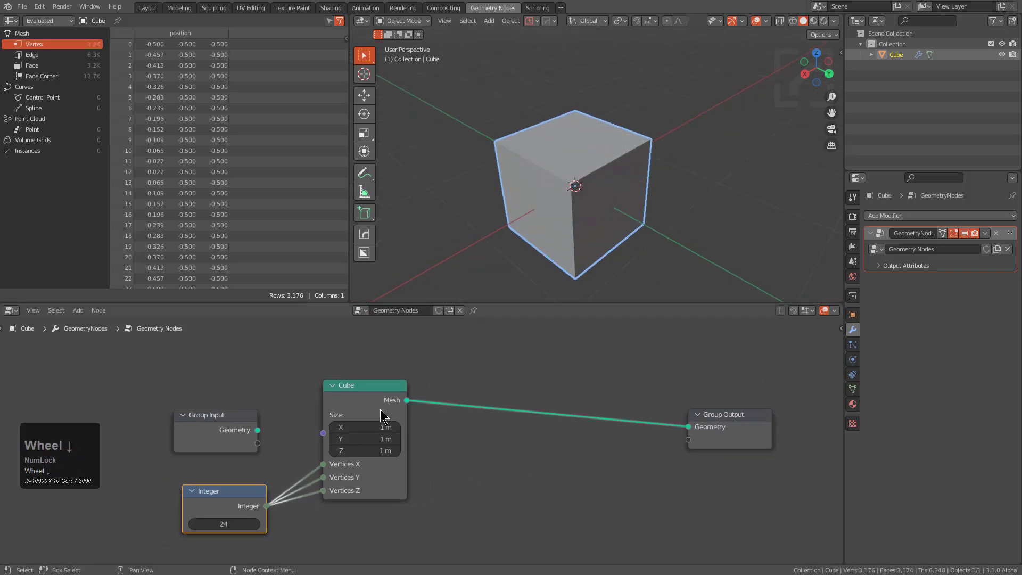
pyautogui.moveTo(377, 414); pyautogui.dragTo(356, 414)
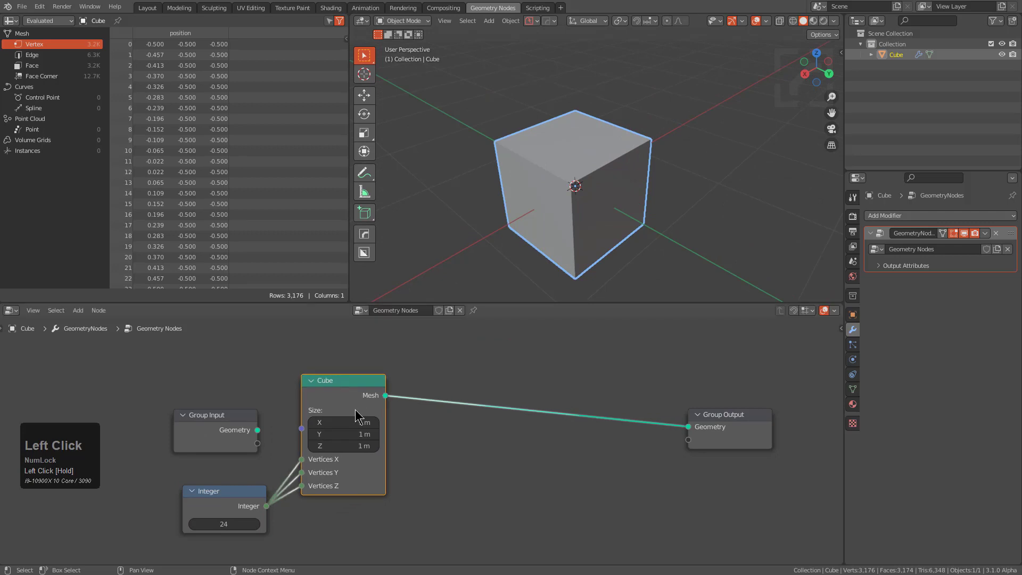
# Insert a node after the Cube mesh and cycle Geometry node types to Separate Components
pyautogui.press('q')
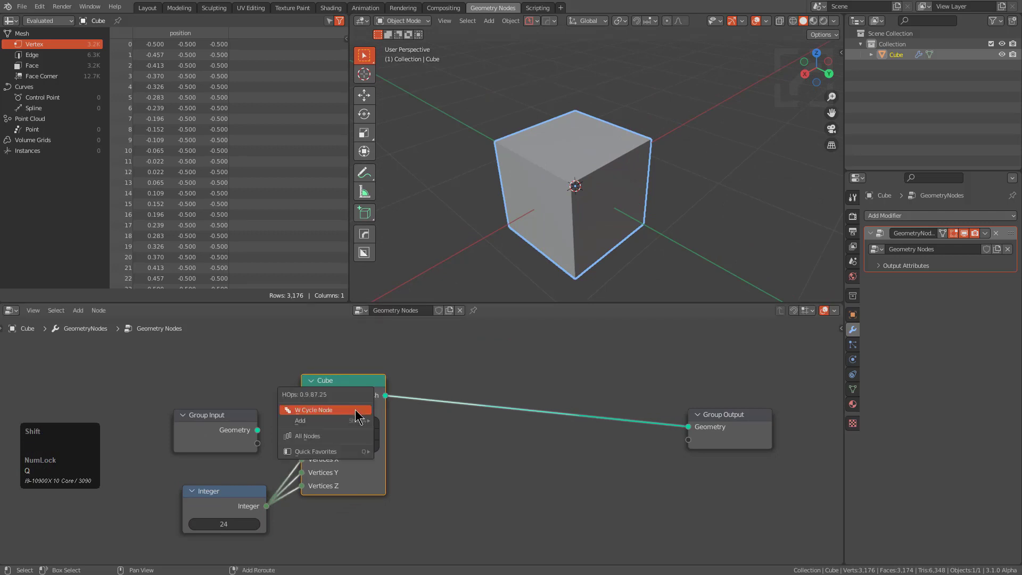
pyautogui.click(356, 416)
pyautogui.scroll(5, 357, 415)
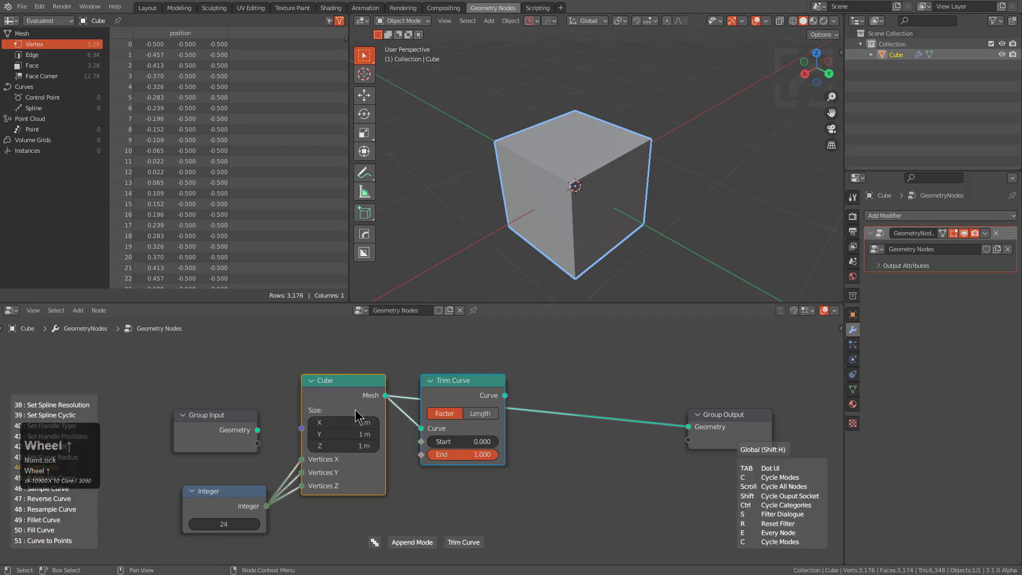
pyautogui.scroll(1, 357, 415)
pyautogui.keyDown('ctrl'); pyautogui.scroll(2, 357, 415); pyautogui.keyUp('ctrl')
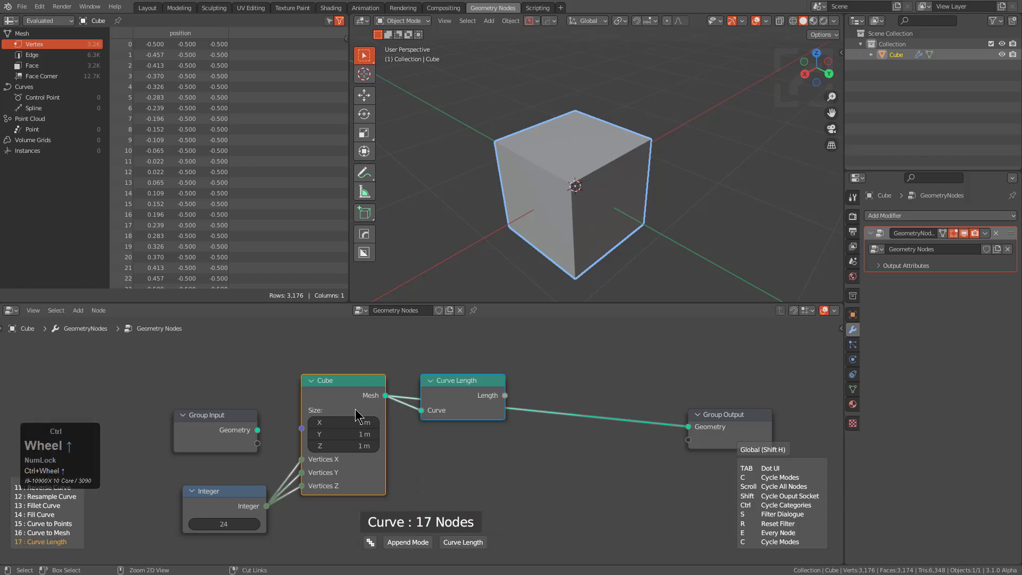
pyautogui.keyDown('ctrl'); pyautogui.scroll(3, 356, 408); pyautogui.keyUp('ctrl')
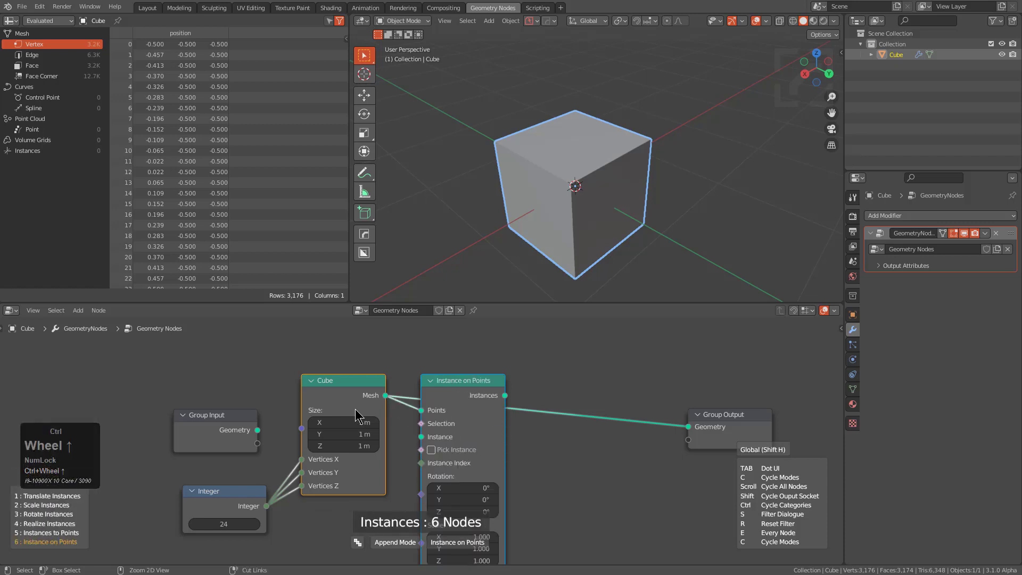
pyautogui.keyDown('ctrl'); pyautogui.scroll(4, 355, 409); pyautogui.keyUp('ctrl')
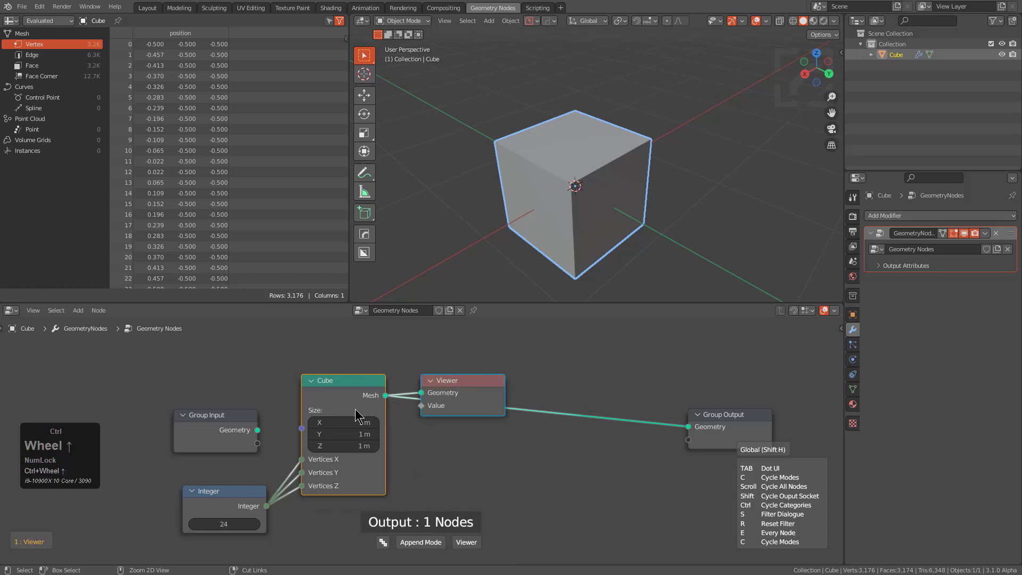
pyautogui.keyDown('ctrl'); pyautogui.scroll(-2, 356, 409); pyautogui.keyUp('ctrl')
pyautogui.keyDown('ctrl'); pyautogui.scroll(-3, 363, 407); pyautogui.keyUp('ctrl')
pyautogui.scroll(1, 371, 404)
pyautogui.scroll(3, 371, 404)
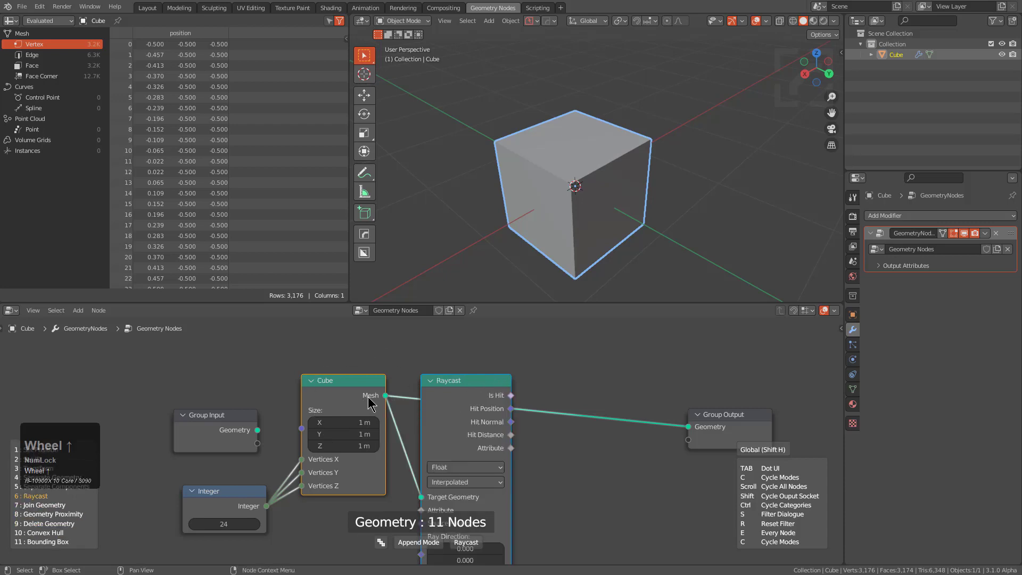
pyautogui.scroll(4, 372, 405)
pyautogui.scroll(2, 371, 405)
pyautogui.scroll(4, 371, 405)
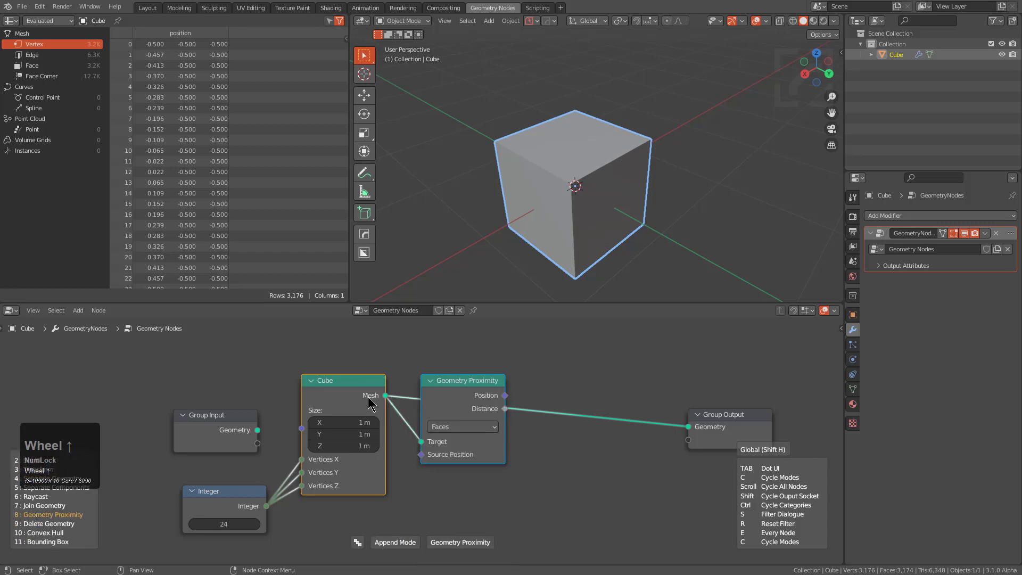
pyautogui.scroll(4, 371, 404)
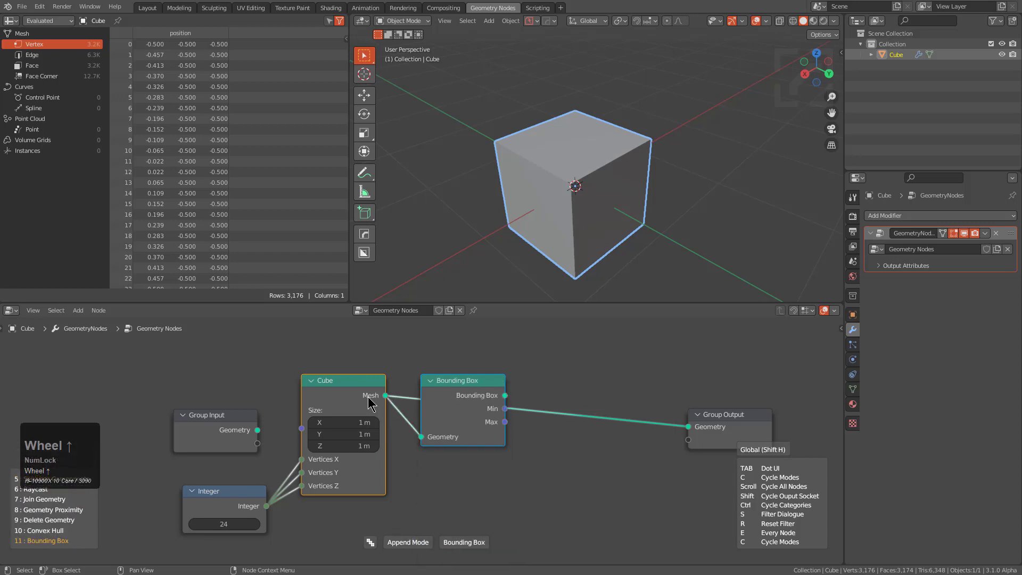
pyautogui.scroll(-2, 372, 404)
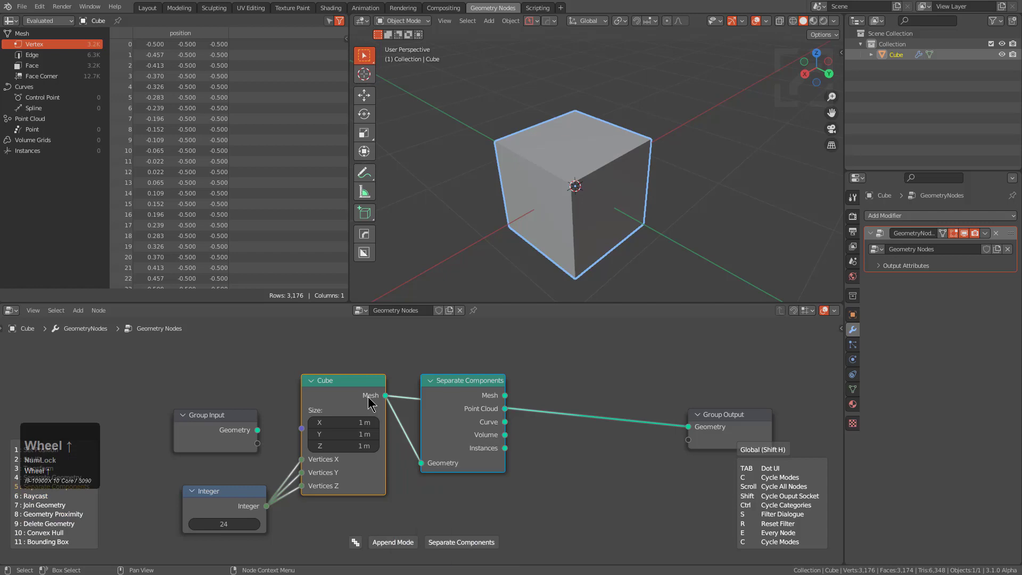
# Filter for 'split' and insert a Split Edges node after the Cube mesh
pyautogui.press('s')
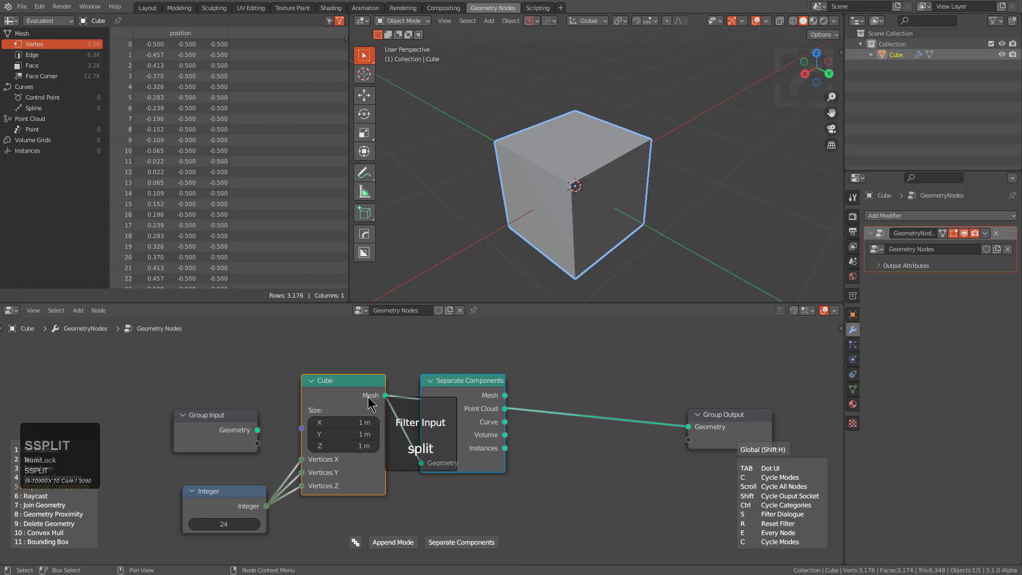
pyautogui.press('Return')
pyautogui.scroll(1, 369, 399)
pyautogui.click(369, 400)
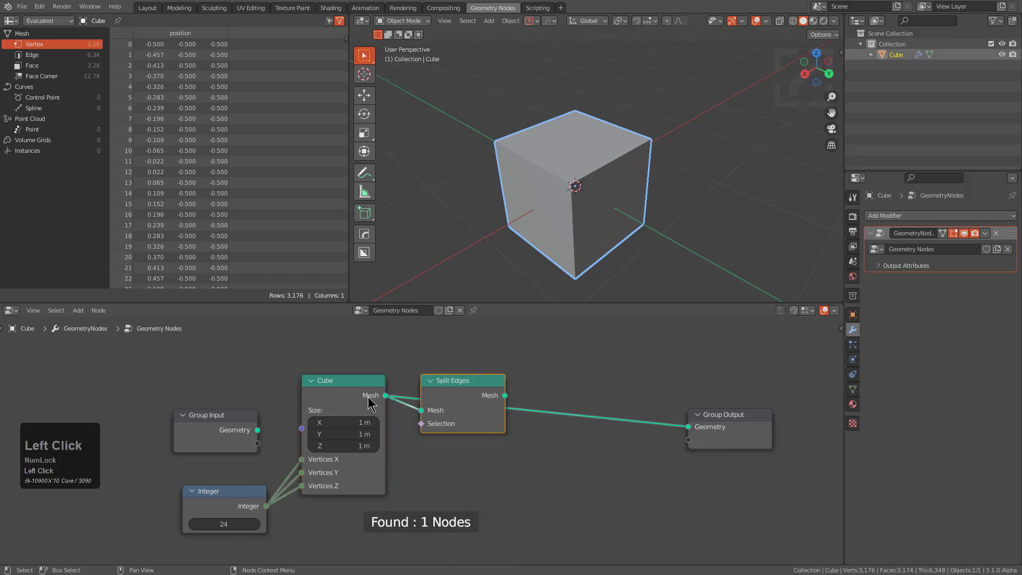
# Insert a node after Split Edges, cycling candidates and filtering by 'sattr' for attribute nodes
pyautogui.press('q')
pyautogui.click(468, 397)
pyautogui.scroll(4, 468, 397)
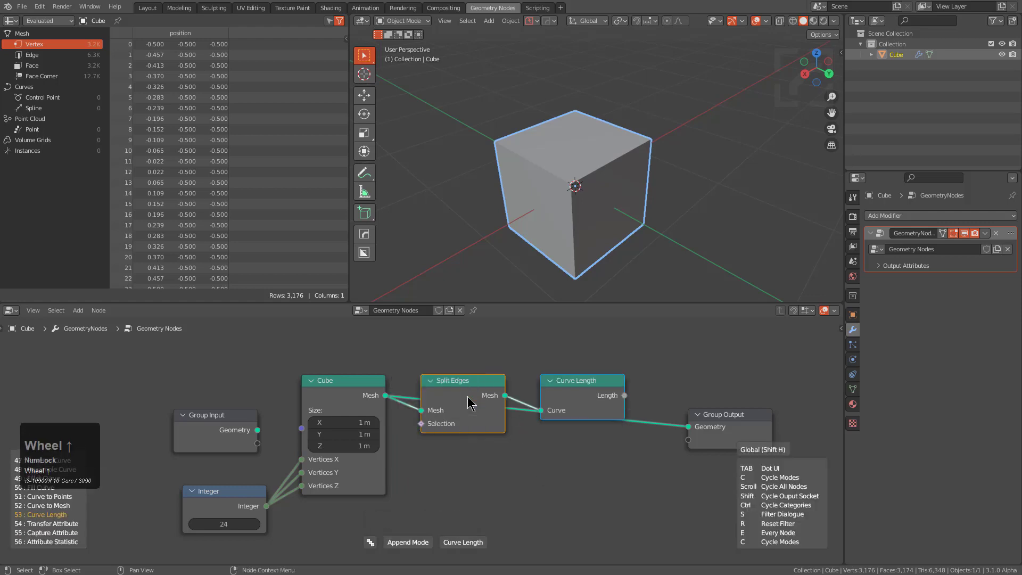
pyautogui.scroll(10, 467, 397)
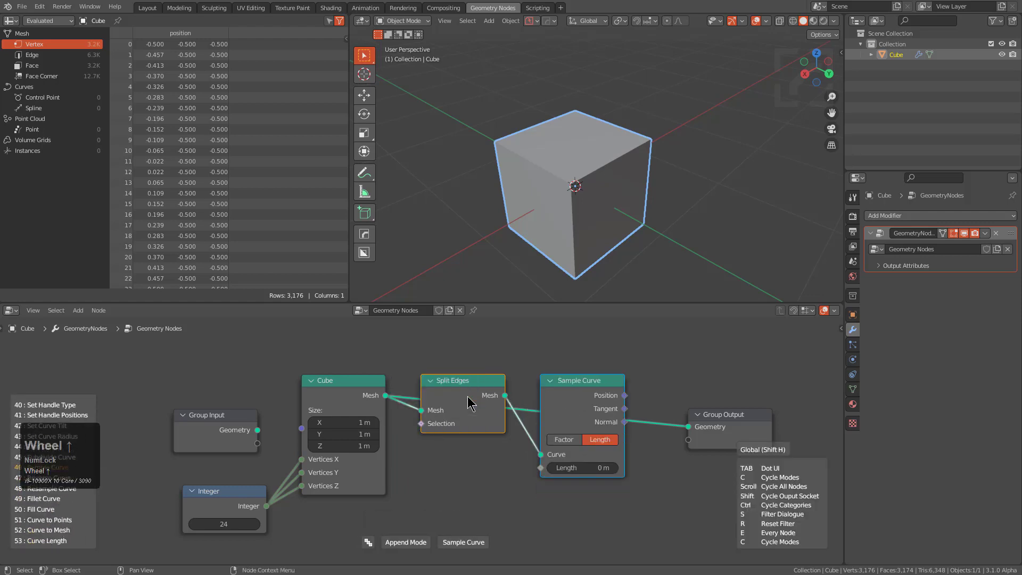
pyautogui.scroll(-3, 467, 396)
pyautogui.scroll(-6, 468, 395)
pyautogui.scroll(-6, 467, 395)
pyautogui.scroll(-4, 467, 395)
pyautogui.scroll(6, 468, 395)
pyautogui.scroll(-10, 467, 395)
pyautogui.scroll(7, 468, 395)
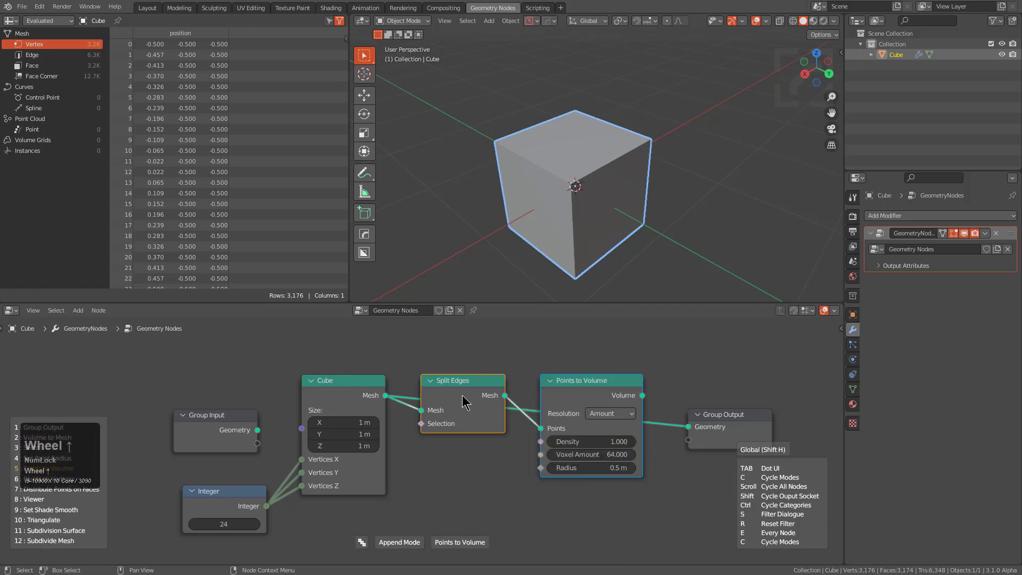
pyautogui.write('satt')
pyautogui.write('r')
pyautogui.press('Return')
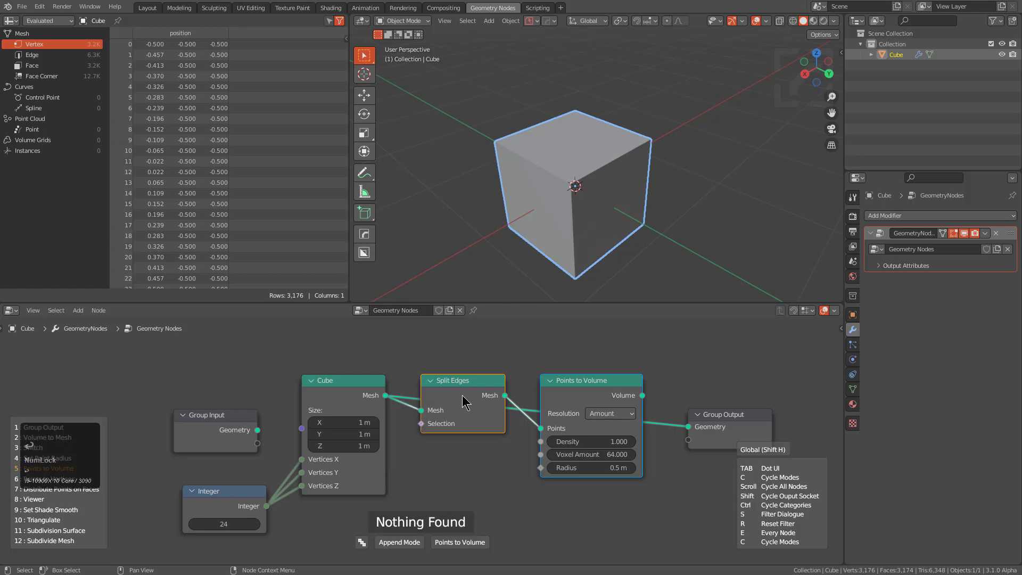
pyautogui.write('sattr')
# Insert a Capture Attribute node with domain Face and data type Vector
pyautogui.press('Return')
pyautogui.scroll(-2, 463, 395)
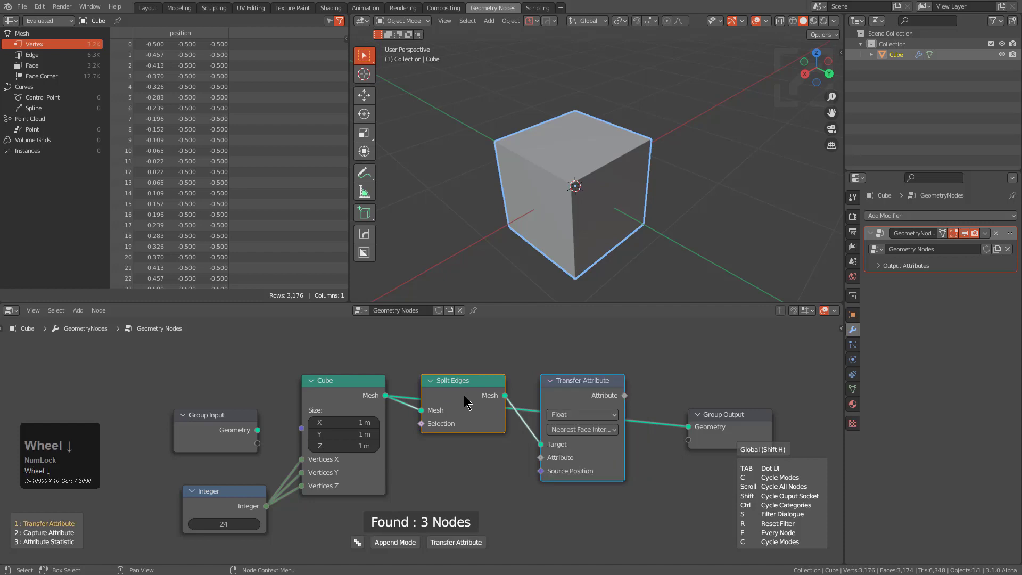
pyautogui.click(466, 395)
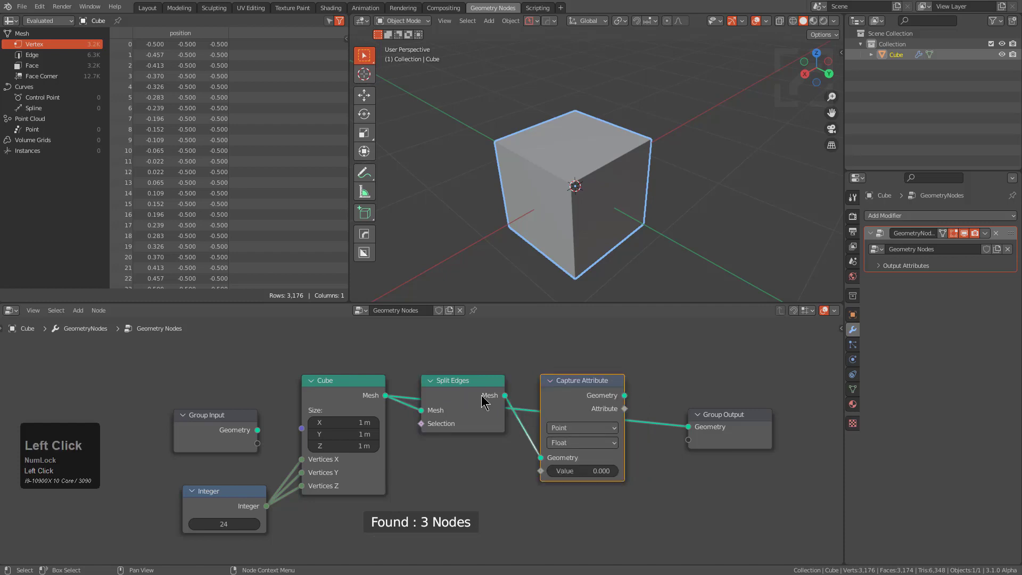
pyautogui.click(582, 427)
pyautogui.click(560, 467)
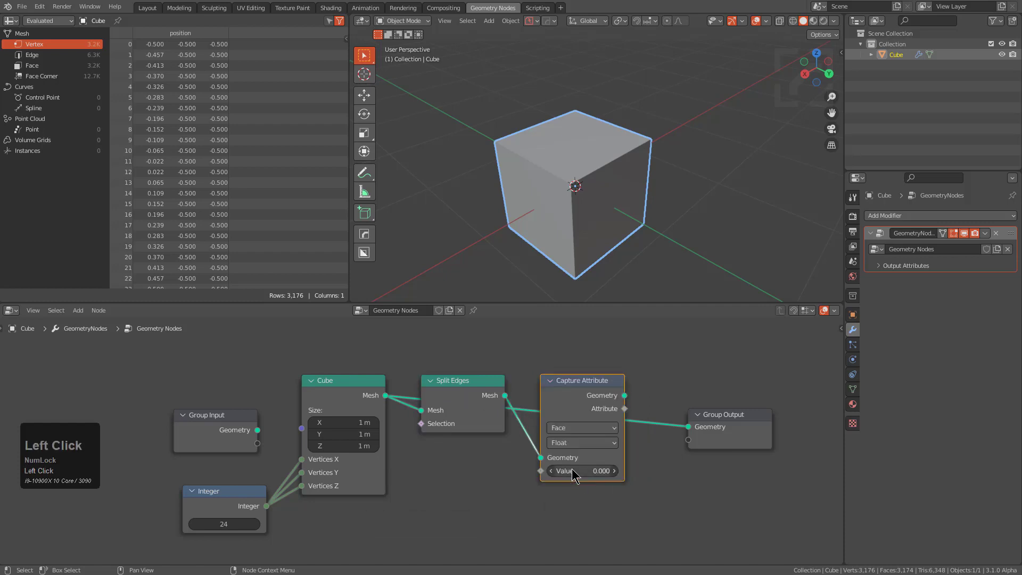
pyautogui.click(581, 444)
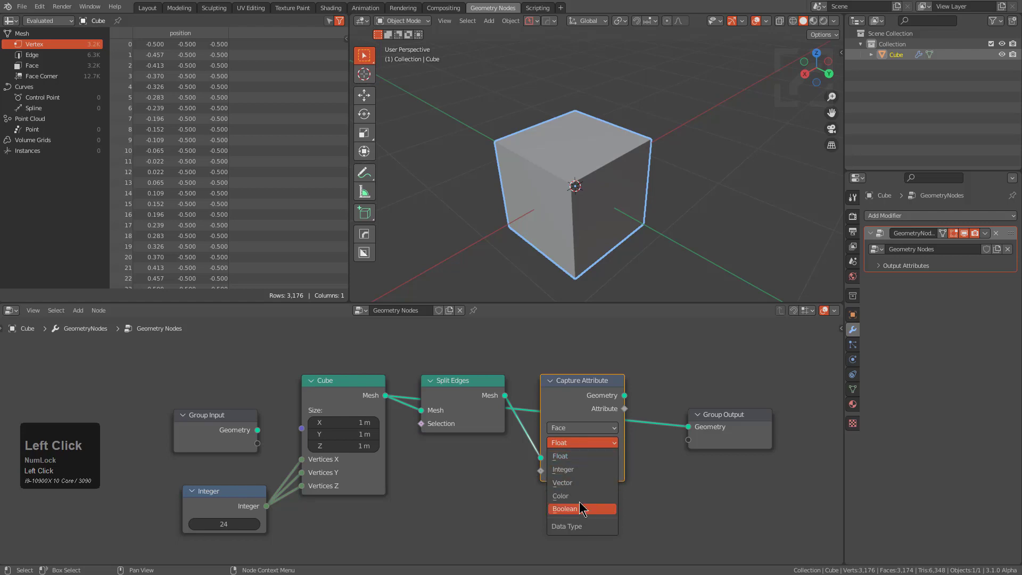
pyautogui.click(580, 482)
# Feed a Position node into the Capture Attribute value input
pyautogui.hotkey('shift', 'q')
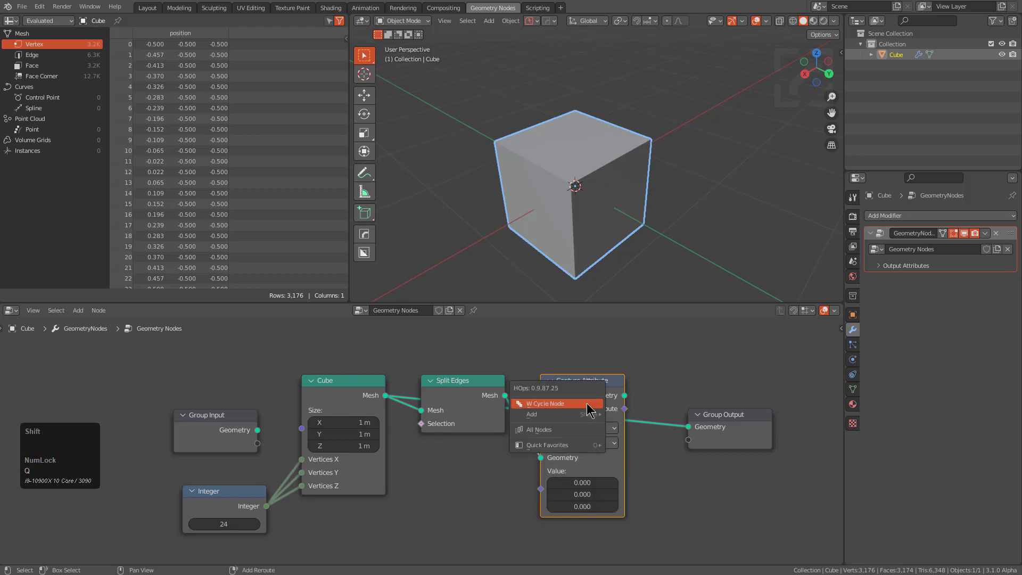
pyautogui.click(587, 405)
pyautogui.scroll(-5, 587, 411)
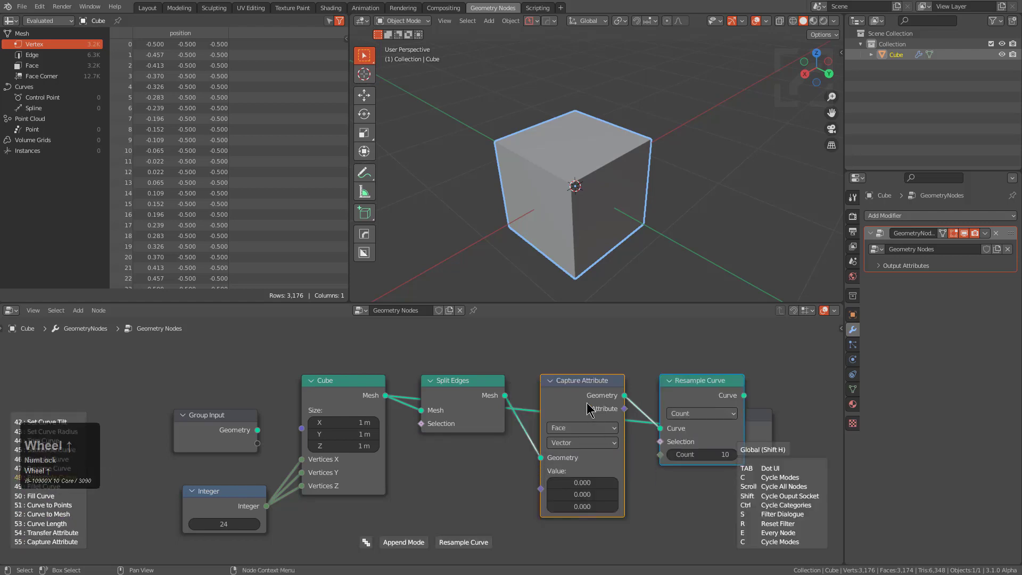
pyautogui.scroll(-4, 587, 410)
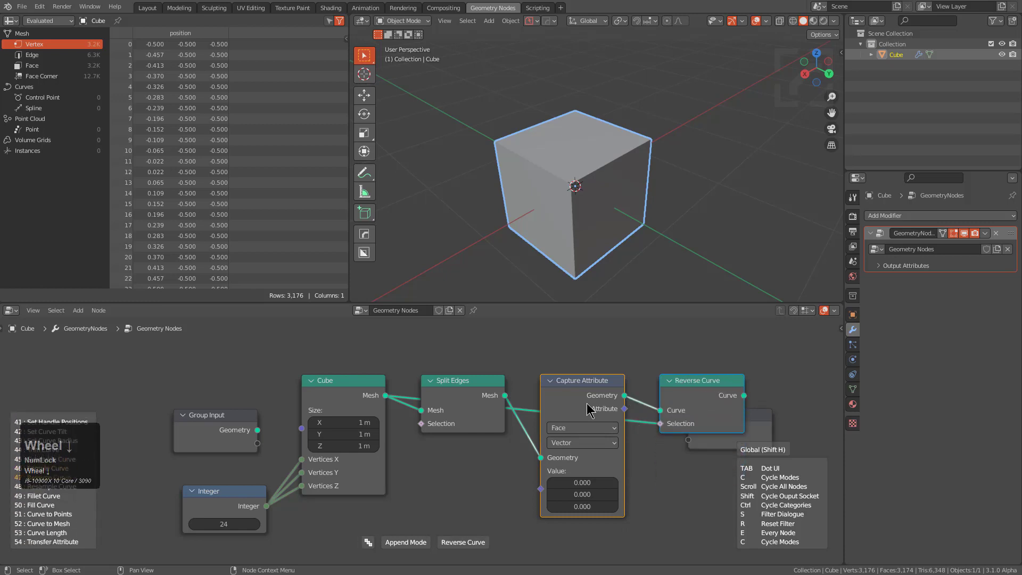
pyautogui.scroll(-8, 587, 410)
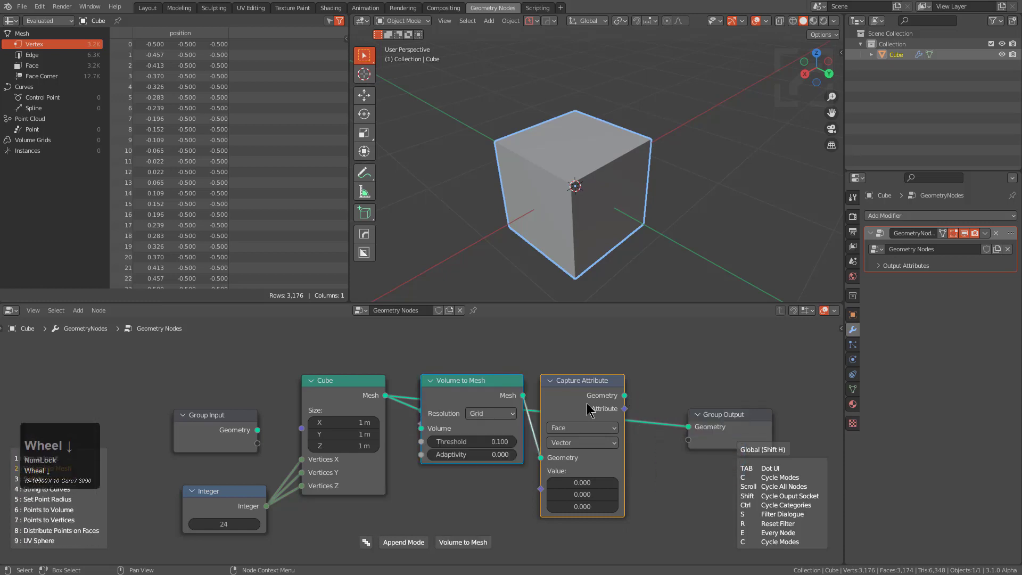
pyautogui.keyDown('shift'); pyautogui.scroll(-1, 587, 410); pyautogui.keyUp('shift')
pyautogui.scroll(-7, 588, 410)
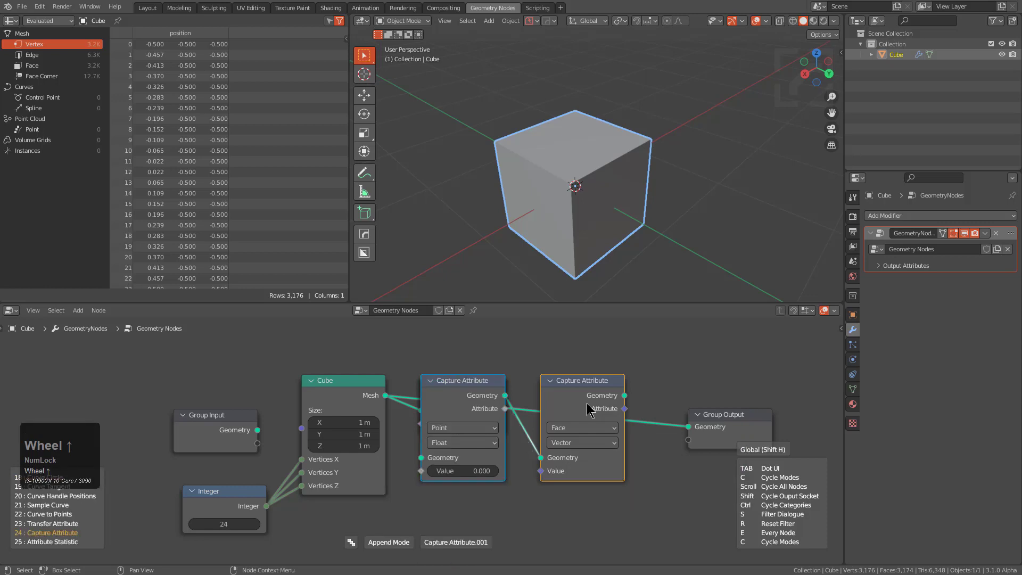
pyautogui.scroll(-8, 588, 412)
pyautogui.scroll(5, 567, 408)
pyautogui.scroll(1, 567, 408)
pyautogui.scroll(-1, 567, 408)
pyautogui.click(566, 408)
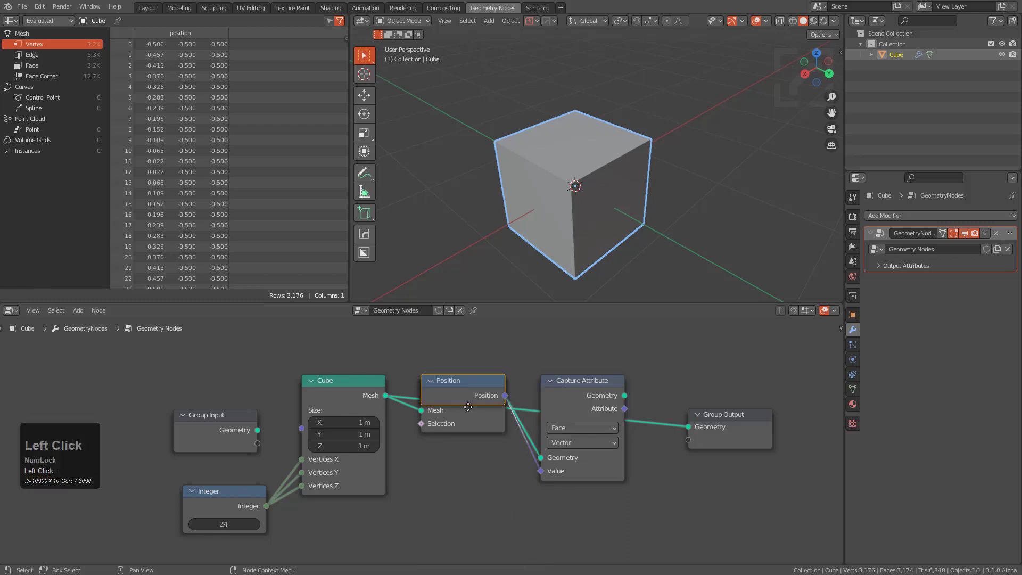
# Rearrange the graph, moving Capture Attribute up and Group Output further right
pyautogui.moveTo(607, 416); pyautogui.dragTo(531, 425, button='middle')
pyautogui.moveTo(500, 409); pyautogui.dragTo(515, 400)
pyautogui.moveTo(680, 443); pyautogui.dragTo(828, 433)
pyautogui.click(530, 398)
# Filter node types by 'se' and insert a Set Position node after Capture Attribute
pyautogui.scroll(5, 522, 403)
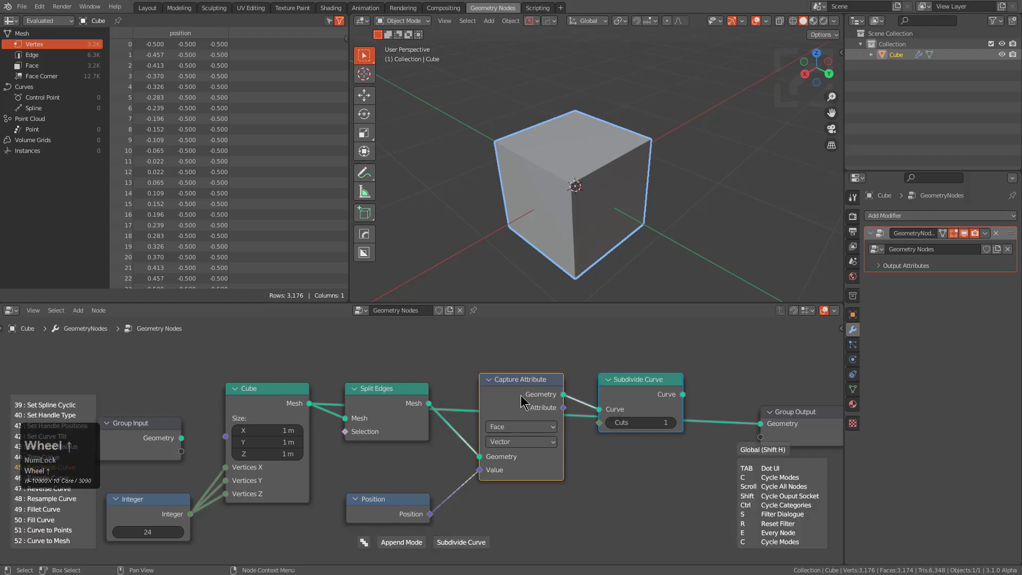
pyautogui.scroll(13, 522, 403)
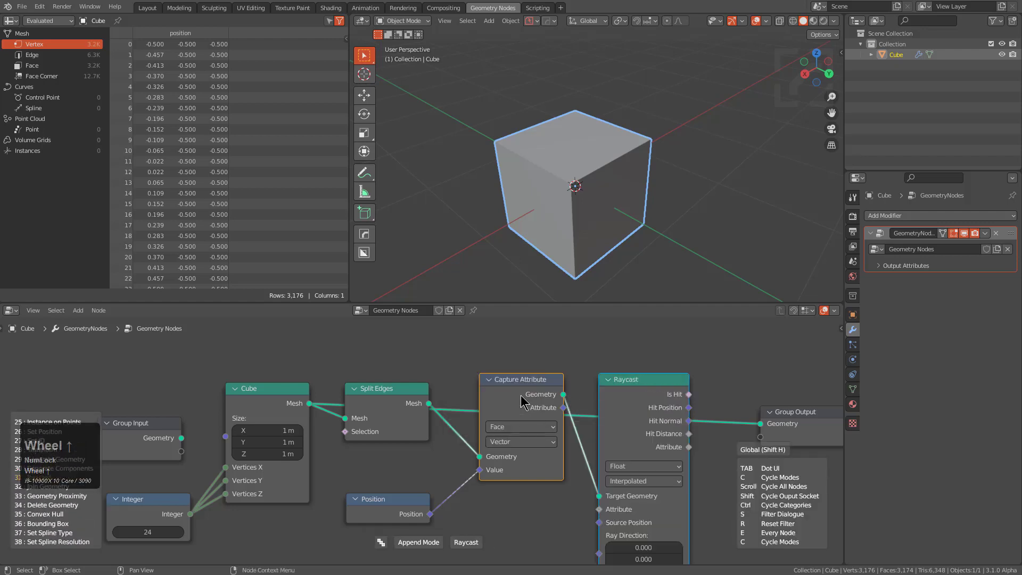
pyautogui.scroll(10, 521, 403)
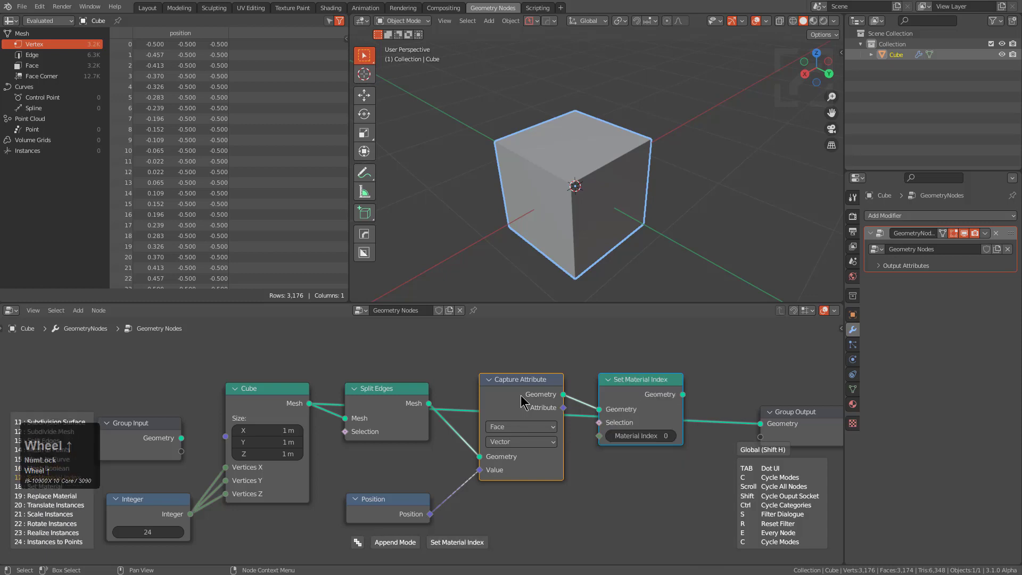
pyautogui.scroll(13, 521, 403)
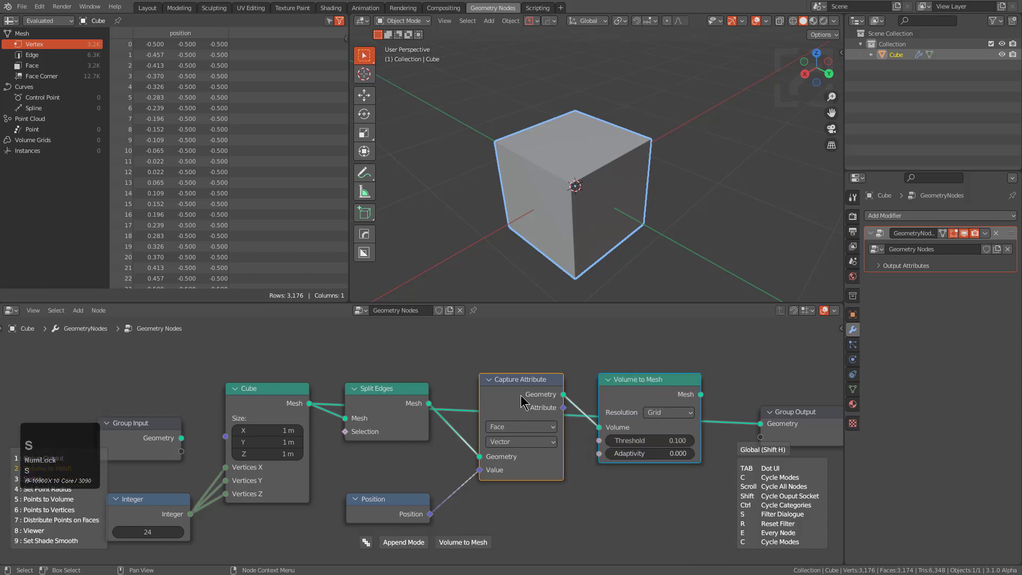
pyautogui.write('se')
pyautogui.press('Return')
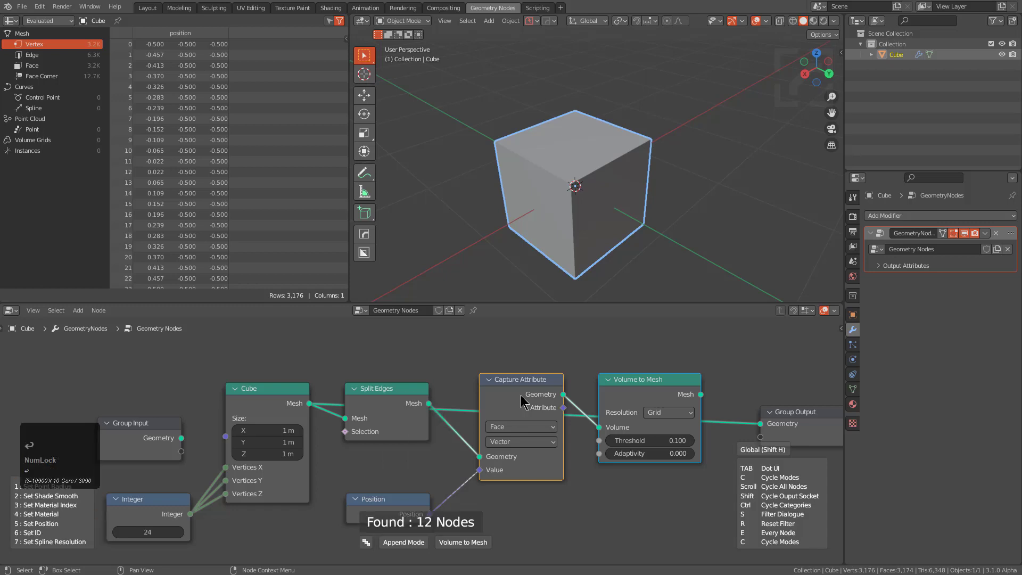
pyautogui.scroll(4, 522, 403)
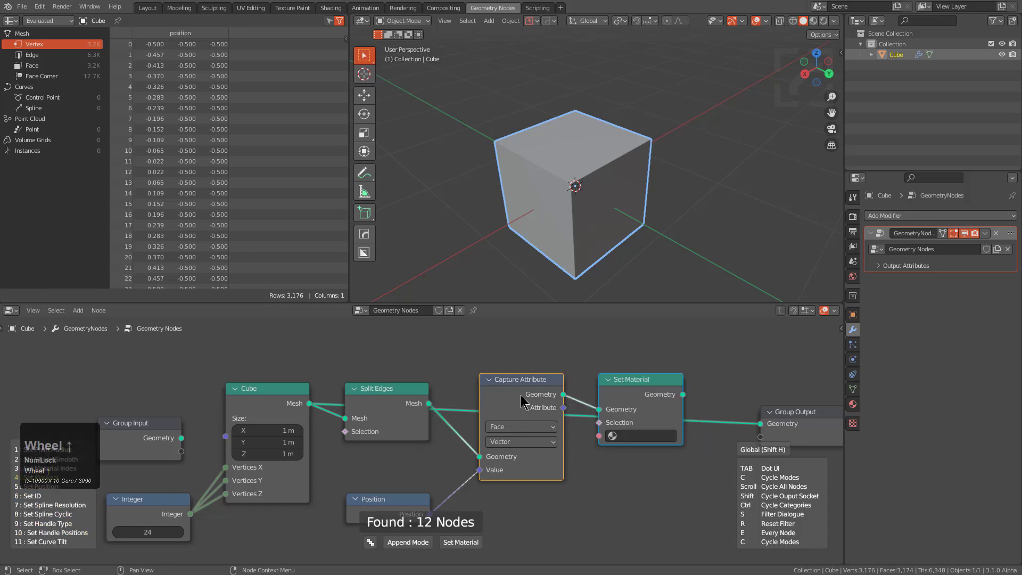
pyautogui.click(522, 404)
# Connect Set Position's Geometry to Group Output and space out the nodes
pyautogui.moveTo(611, 407); pyautogui.dragTo(381, 394, button='middle')
pyautogui.moveTo(381, 395); pyautogui.dragTo(525, 394)
pyautogui.moveTo(611, 414); pyautogui.dragTo(806, 390)
pyautogui.moveTo(598, 377); pyautogui.dragTo(725, 390)
pyautogui.moveTo(759, 389); pyautogui.dragTo(772, 377)
pyautogui.moveTo(552, 385); pyautogui.dragTo(613, 384)
pyautogui.moveTo(154, 491); pyautogui.dragTo(149, 491)
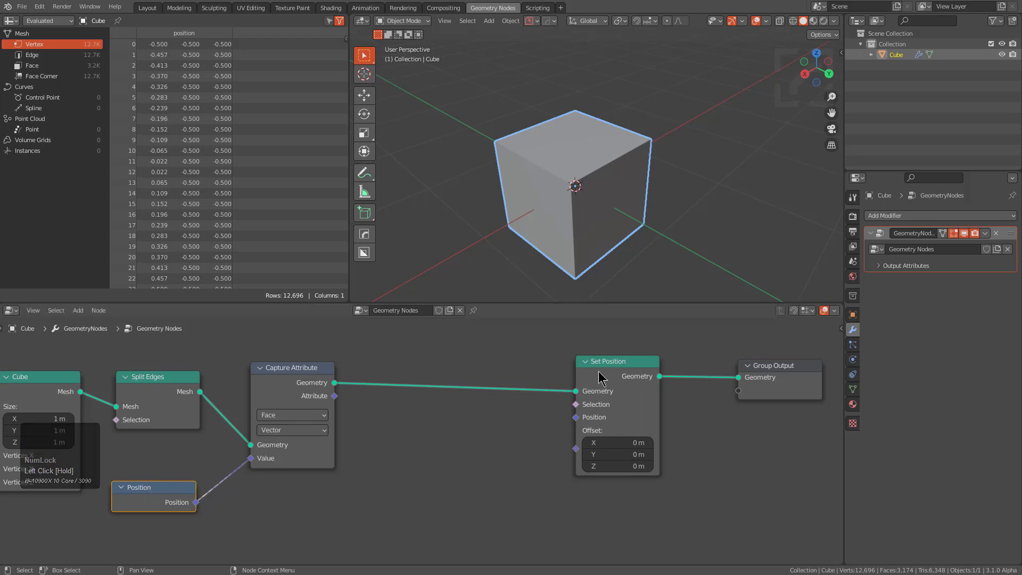
# Insert a new node after Capture Attribute and cycle through candidate types
pyautogui.click(313, 404)
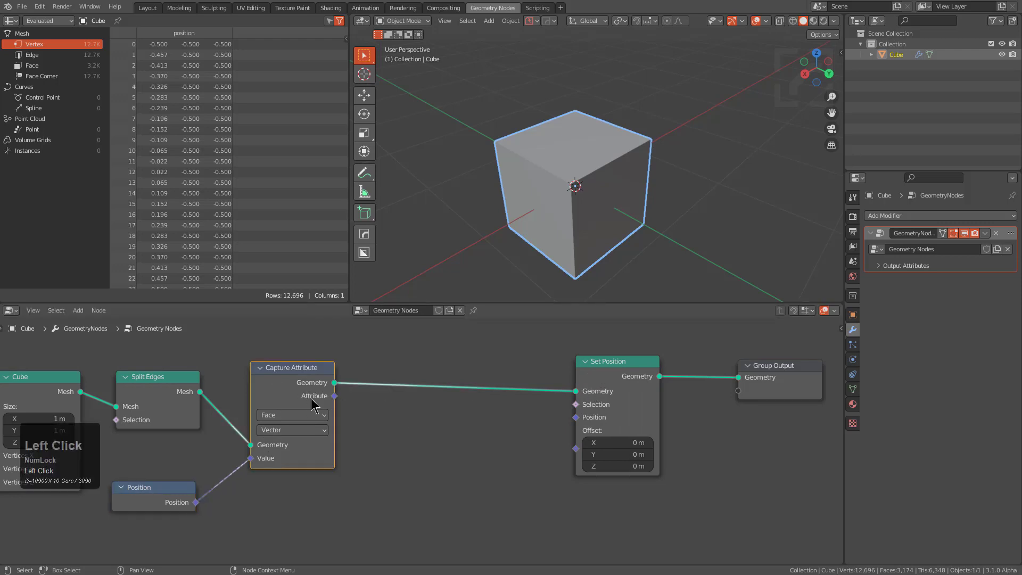
pyautogui.hotkey('shift', 'a')
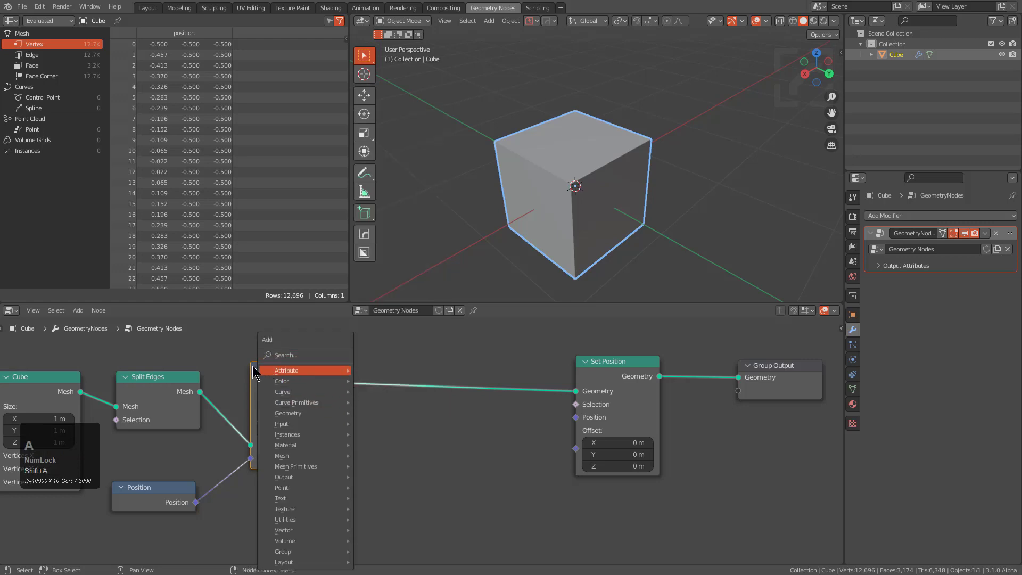
pyautogui.click(285, 390)
pyautogui.scroll(4, 284, 390)
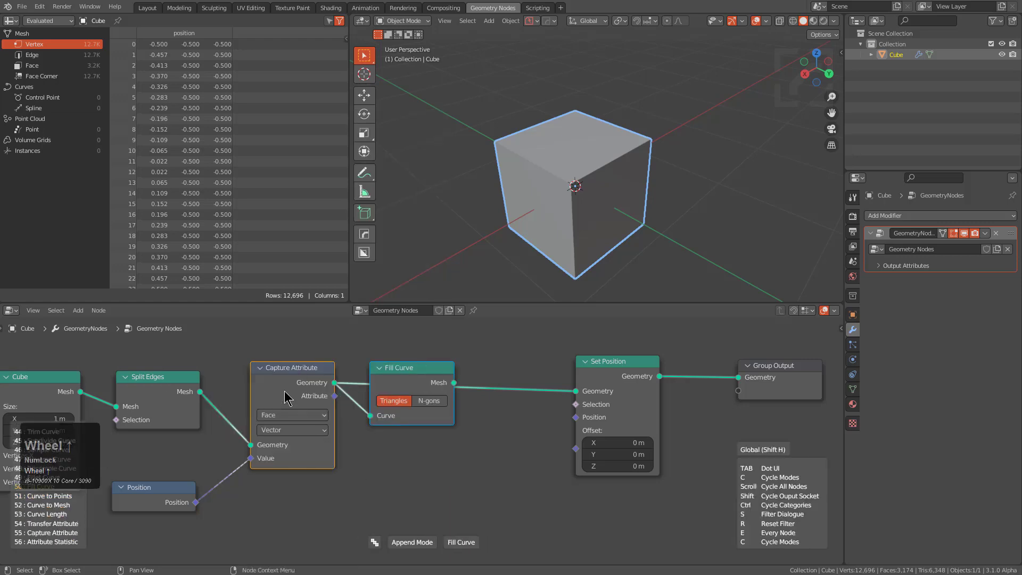
pyautogui.keyDown('shift'); pyautogui.scroll(4, 284, 391); pyautogui.keyUp('shift')
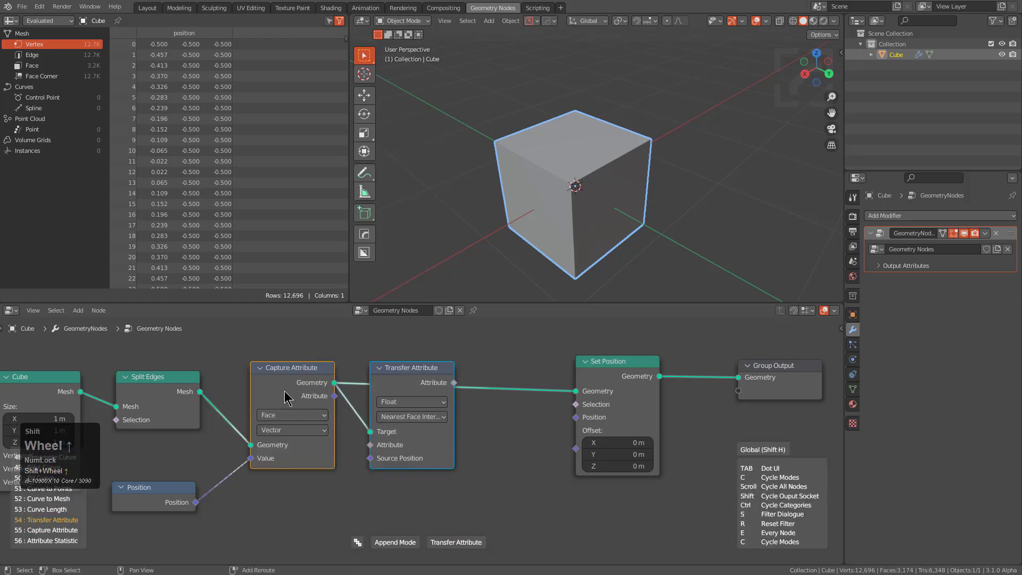
pyautogui.scroll(14, 284, 391)
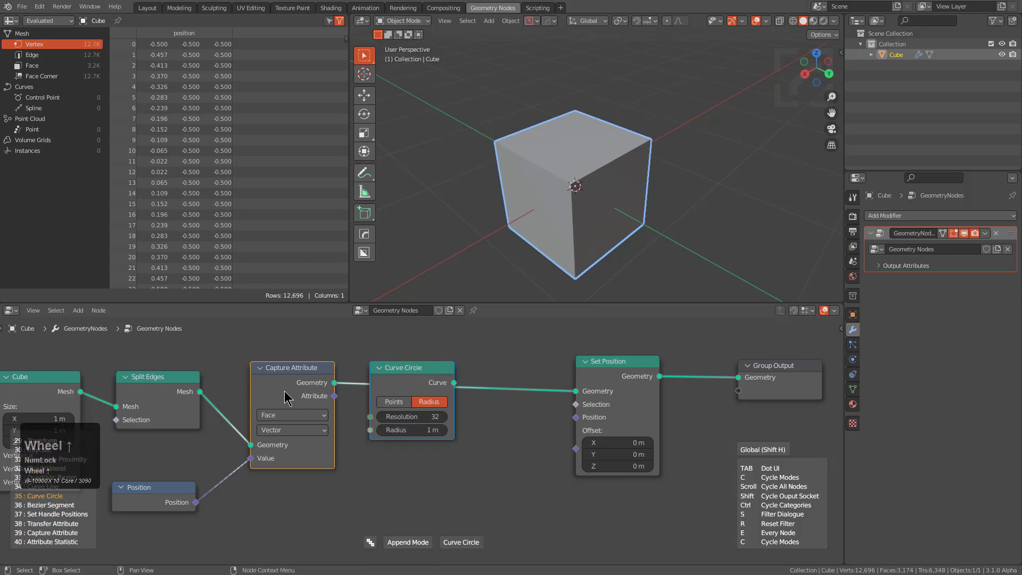
pyautogui.scroll(8, 284, 391)
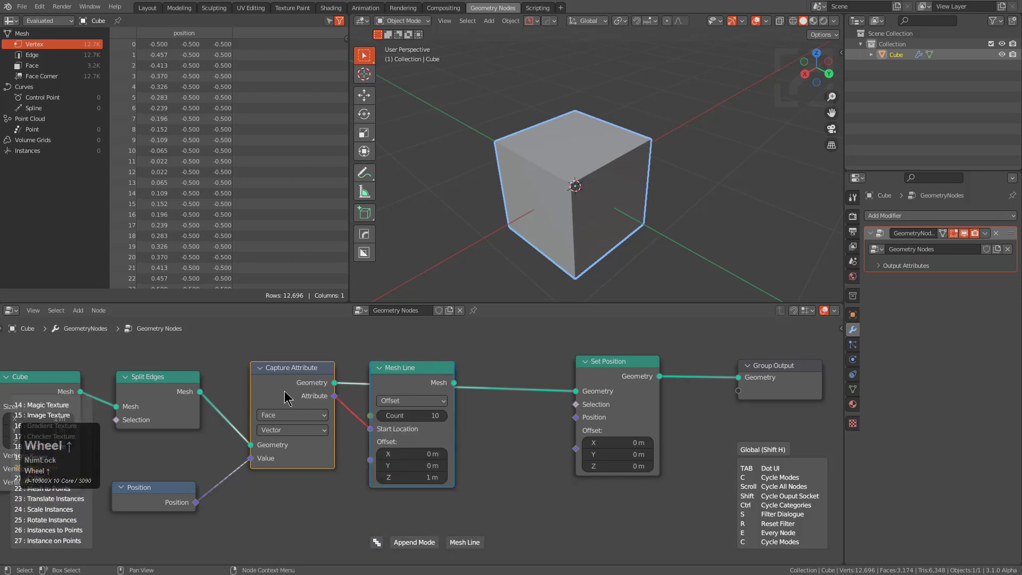
# Filter node types by 'mix', cycle categories, and settle on a Set Handle Positions node
pyautogui.press('s')
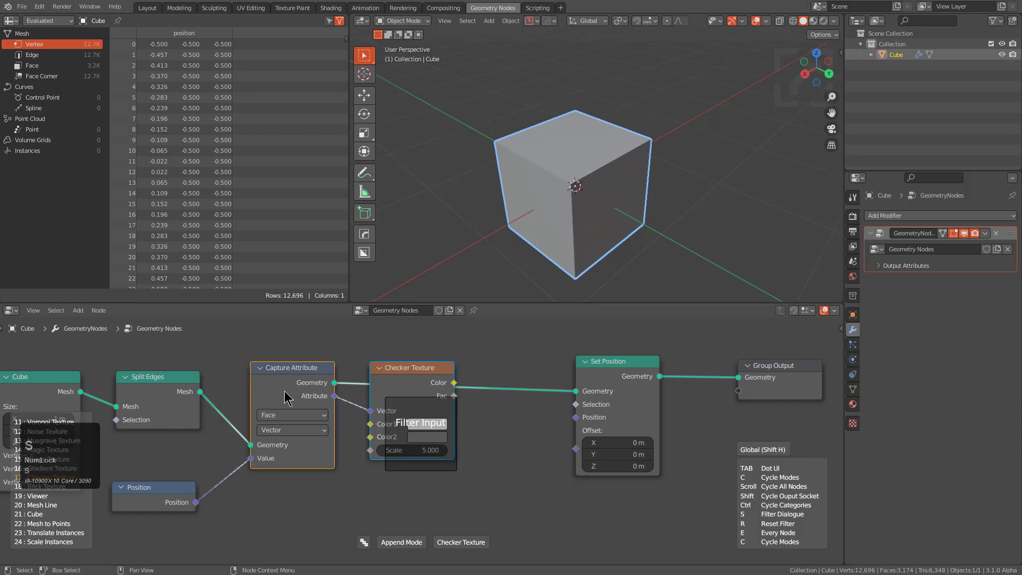
pyautogui.write('mix')
pyautogui.press('Return')
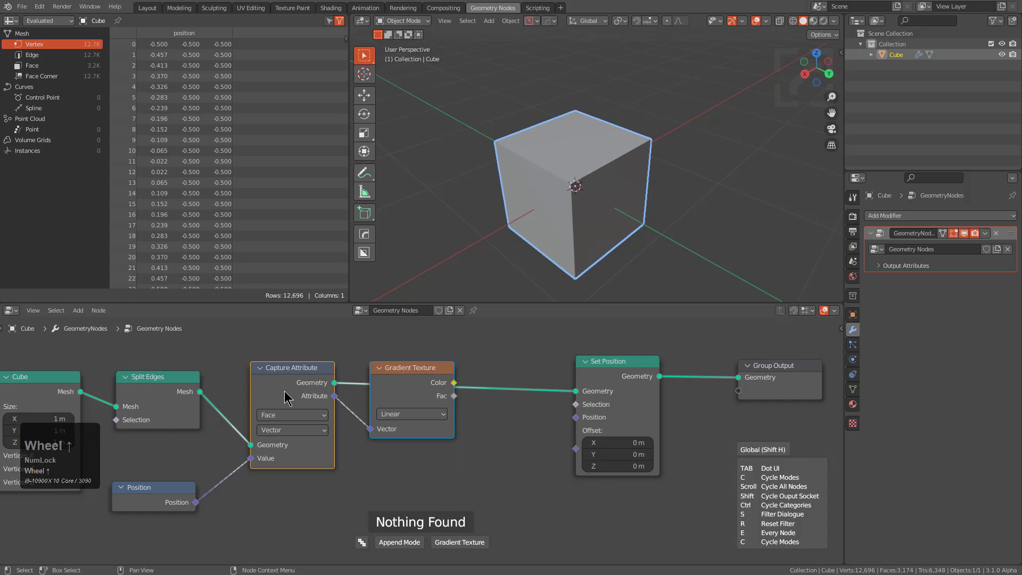
pyautogui.scroll(4, 285, 391)
pyautogui.press('shift')
pyautogui.keyDown('ctrl'); pyautogui.scroll(3, 285, 392); pyautogui.keyUp('ctrl')
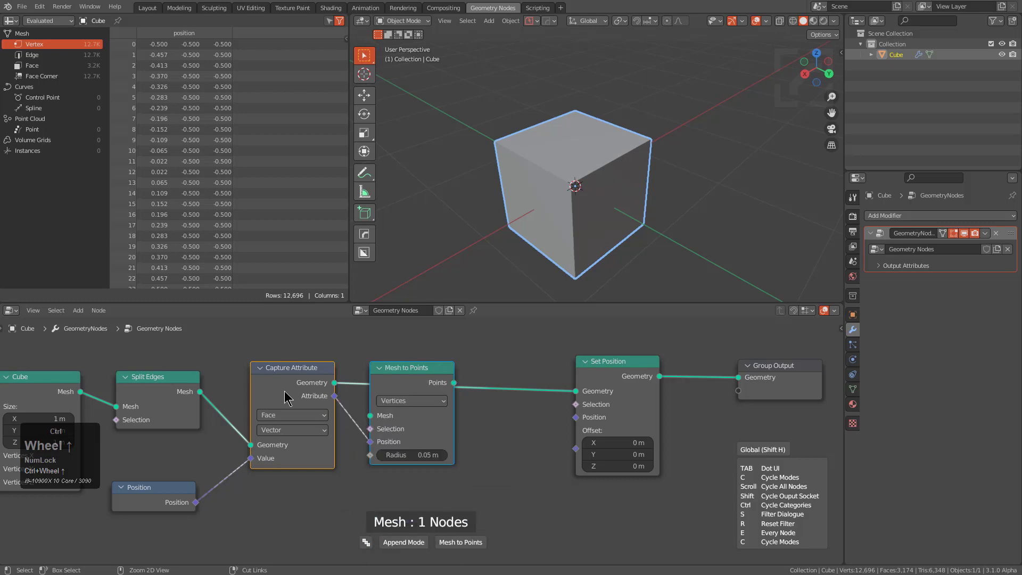
pyautogui.keyDown('ctrl'); pyautogui.scroll(5, 284, 391); pyautogui.keyUp('ctrl')
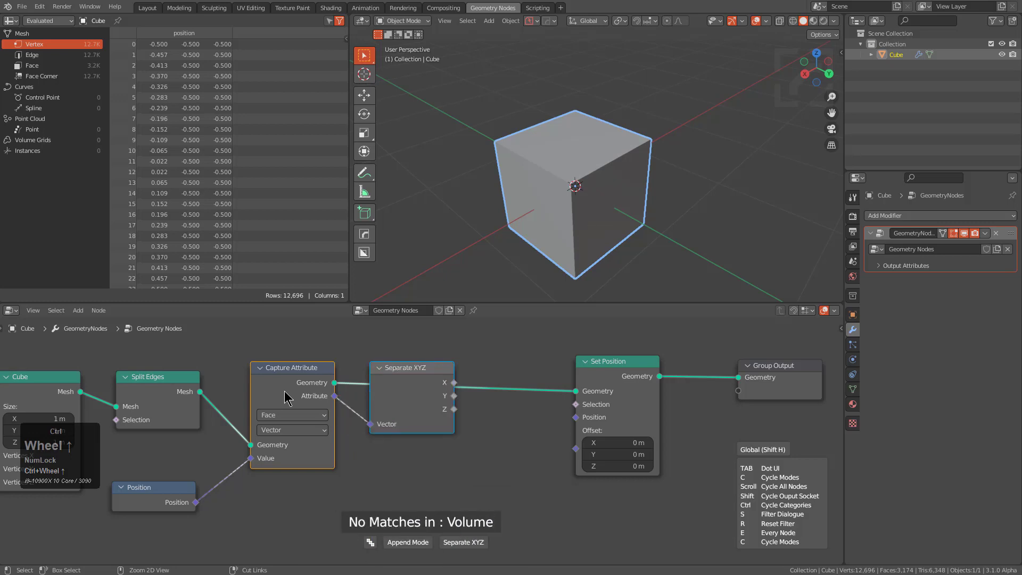
pyautogui.keyDown('ctrl'); pyautogui.scroll(4, 284, 391); pyautogui.keyUp('ctrl')
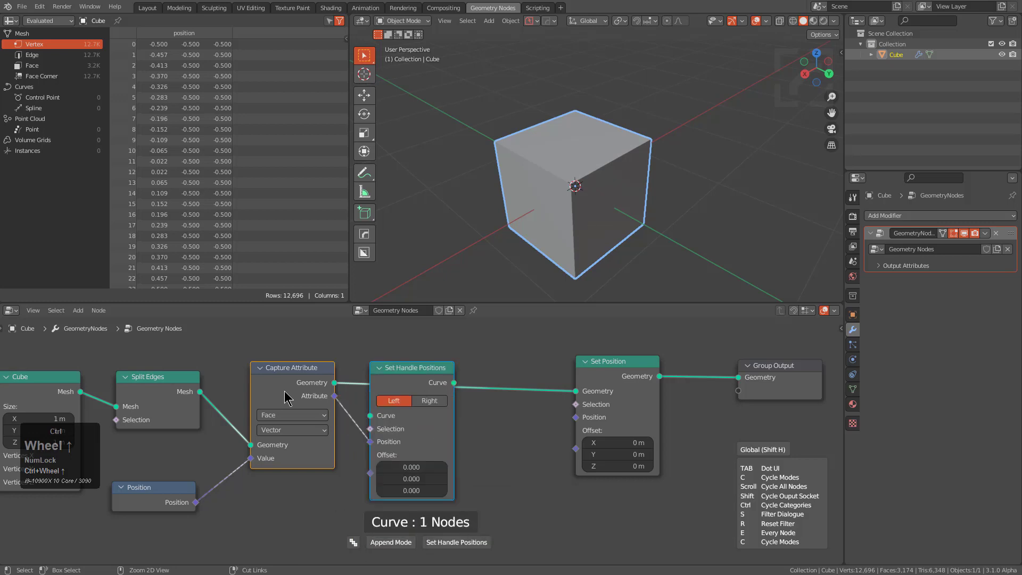
pyautogui.keyDown('ctrl'); pyautogui.scroll(-1, 284, 391); pyautogui.keyUp('ctrl')
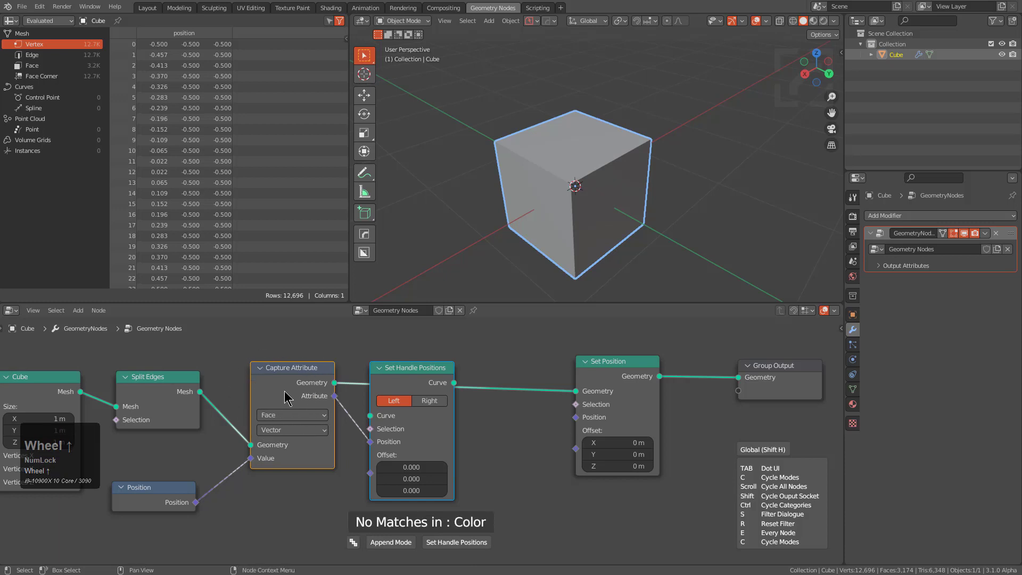
pyautogui.click(337, 387)
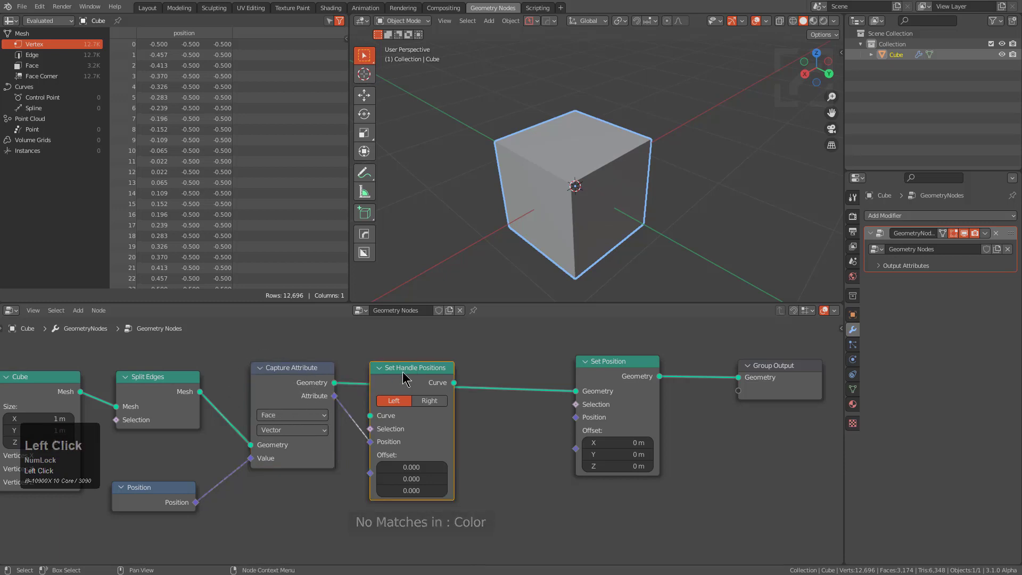
# Add a MixRGB node and dissolve Set Handle Positions, keeping its connection
pyautogui.press('q')
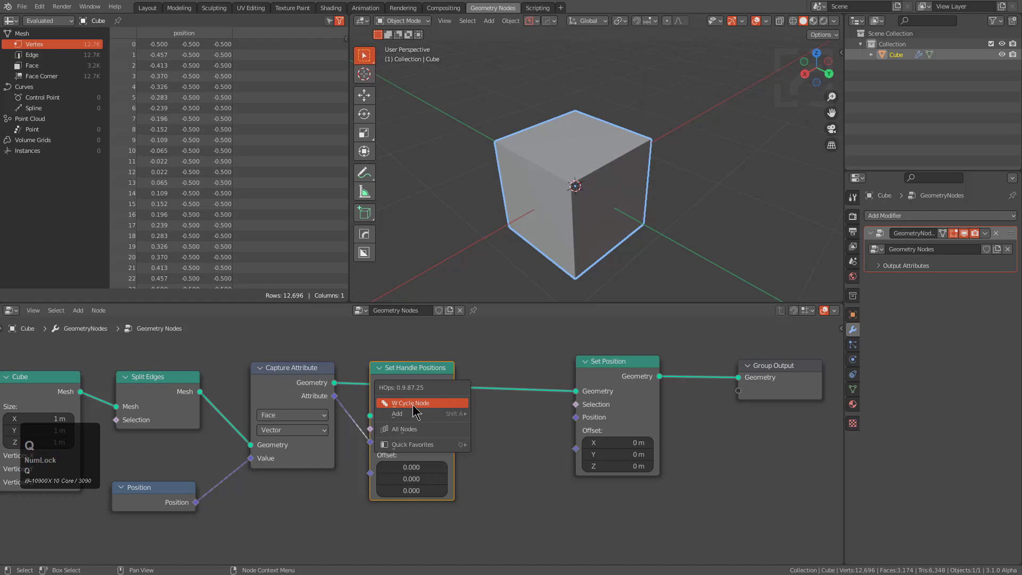
pyautogui.moveTo(415, 414)
pyautogui.moveTo(548, 235)
pyautogui.click(624, 253)
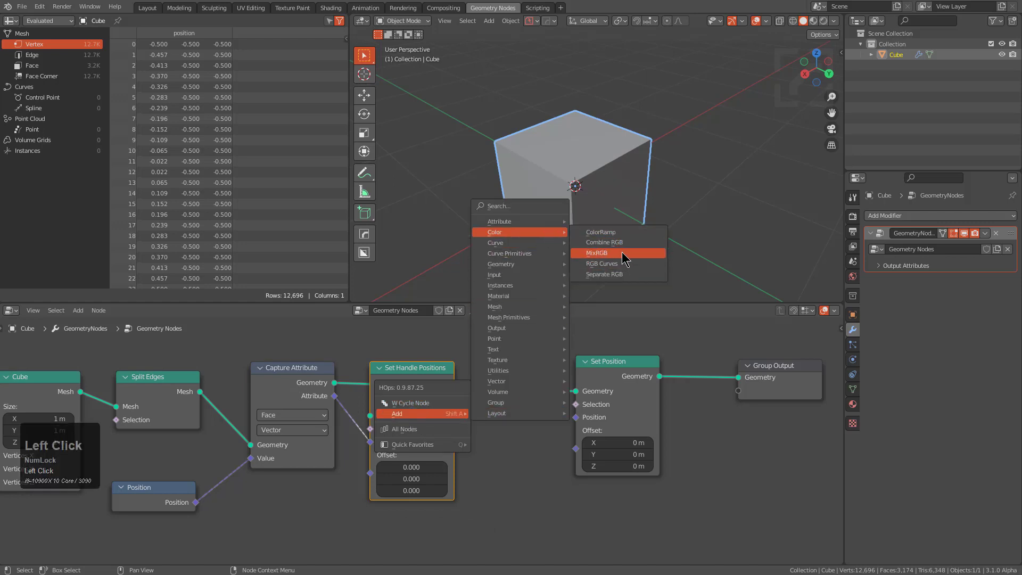
pyautogui.click(498, 449)
pyautogui.hotkey('ctrl', 'x')
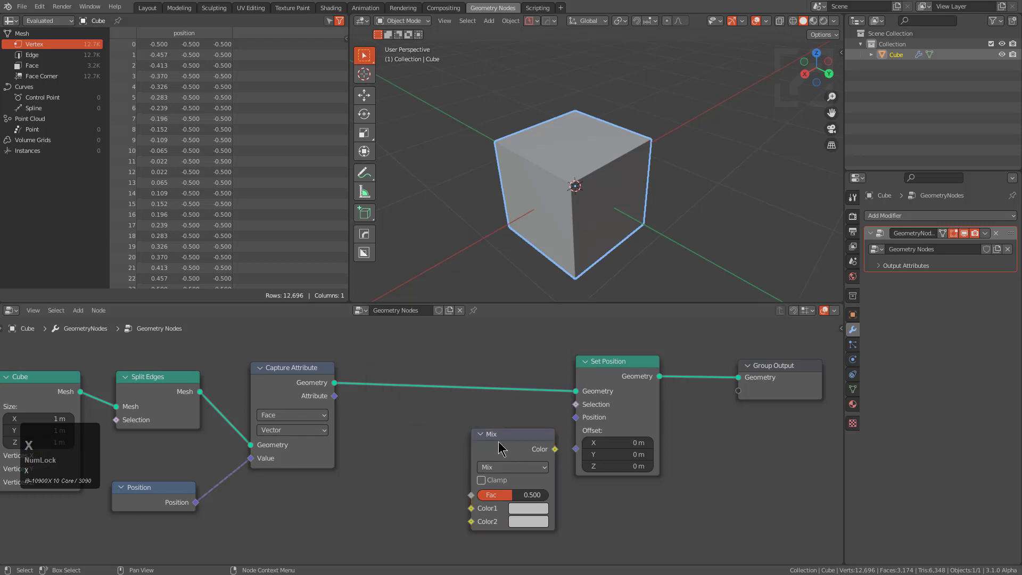
pyautogui.moveTo(496, 443); pyautogui.dragTo(398, 413)
# Wire captured Attribute to Mix Color1, Position to Color2, and Mix into Set Position's Position
pyautogui.click(336, 403)
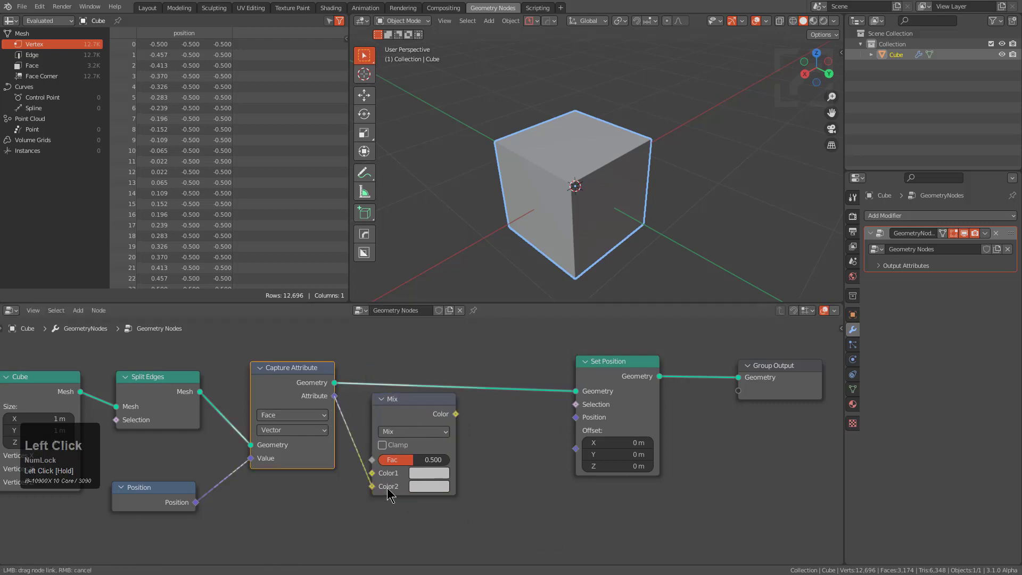
pyautogui.moveTo(374, 484); pyautogui.dragTo(373, 475)
pyautogui.moveTo(411, 416); pyautogui.dragTo(418, 420)
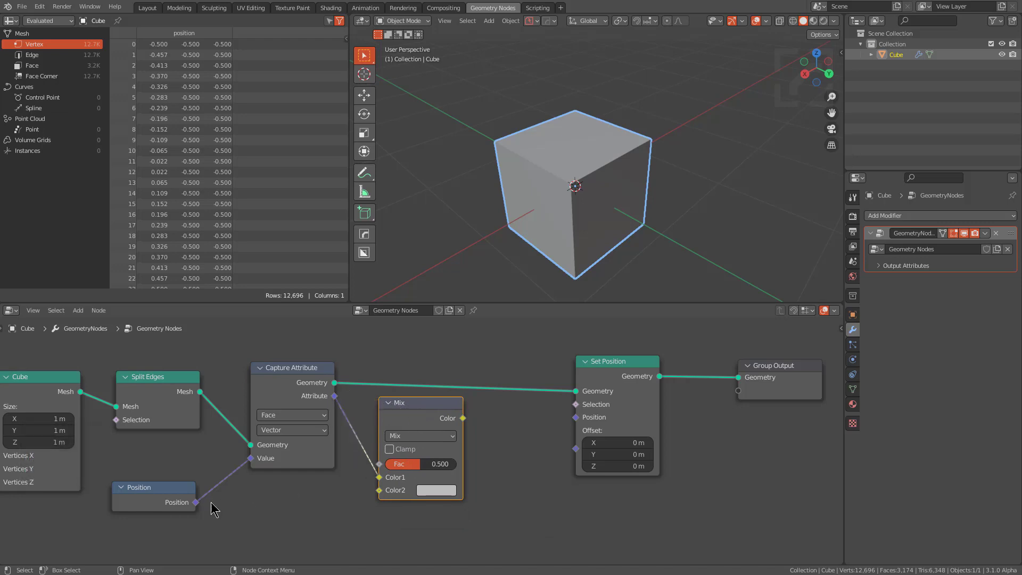
pyautogui.moveTo(196, 502); pyautogui.dragTo(379, 491)
pyautogui.moveTo(463, 418); pyautogui.dragTo(506, 431)
pyautogui.moveTo(578, 417); pyautogui.dragTo(578, 417)
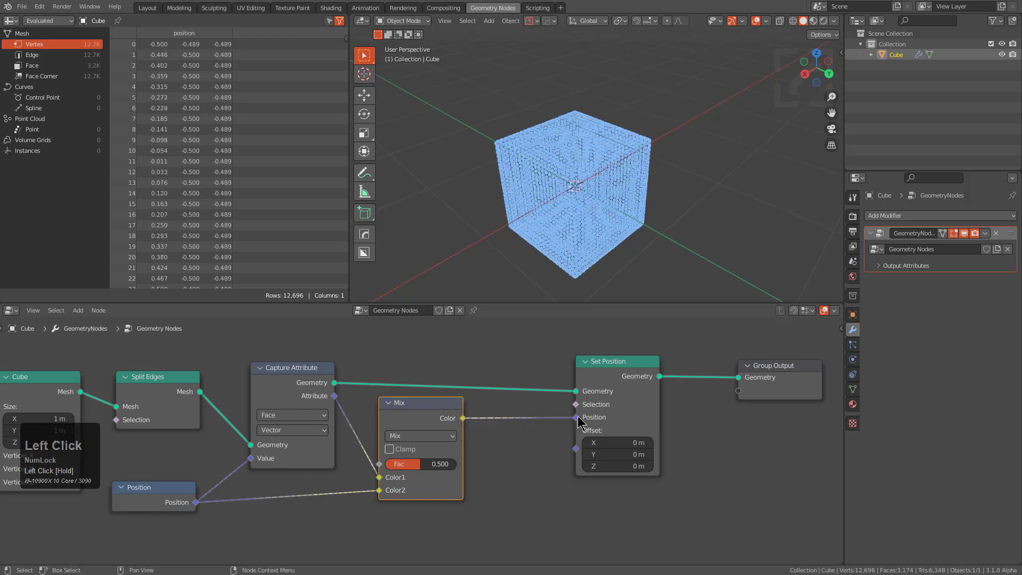
pyautogui.moveTo(430, 417); pyautogui.dragTo(438, 417)
# Set the Mix Fac to 1.000 and shift the 3D view onto the restored solid cube
pyautogui.click(589, 199)
pyautogui.scroll(4, 586, 202)
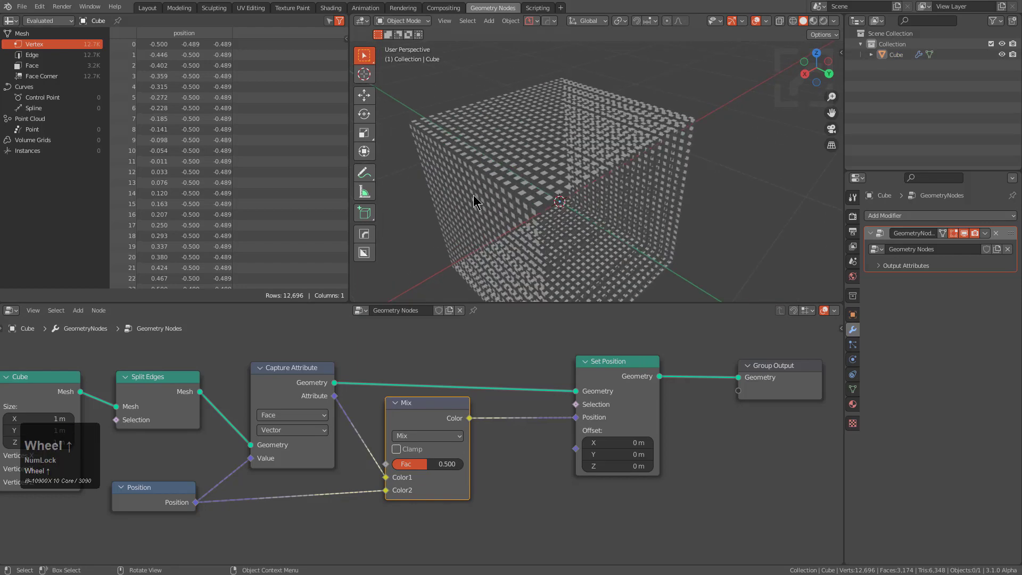
pyautogui.moveTo(426, 464); pyautogui.dragTo(458, 464)
pyautogui.scroll(-2, 499, 138)
pyautogui.keyDown('shift'); pyautogui.moveTo(394, 140); pyautogui.dragTo(479, 141, button='middle'); pyautogui.keyUp('shift')
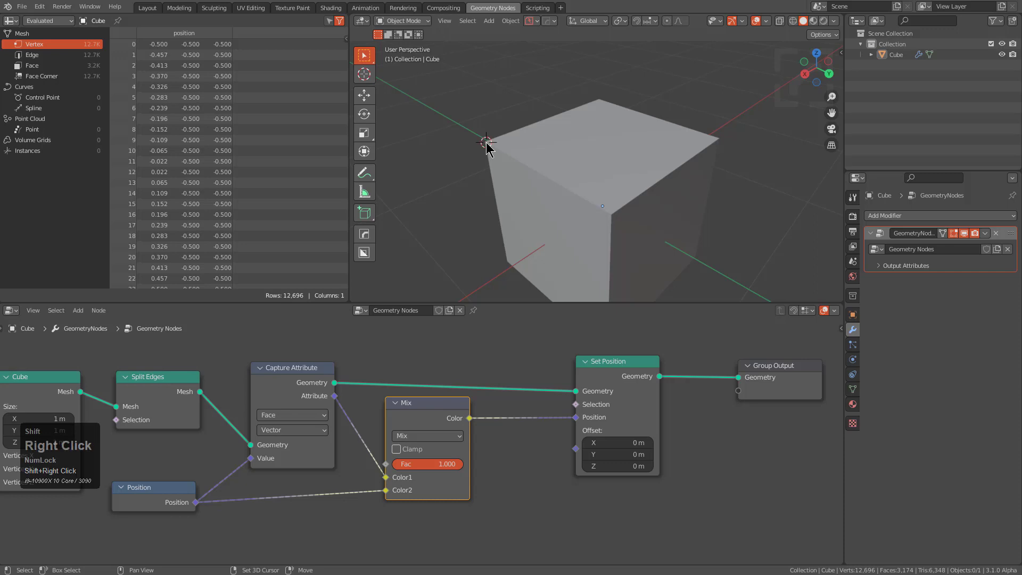
# Add a sphere Empty at the cube's top corner and shrink it to a small size
pyautogui.hotkey('shift', 'a')
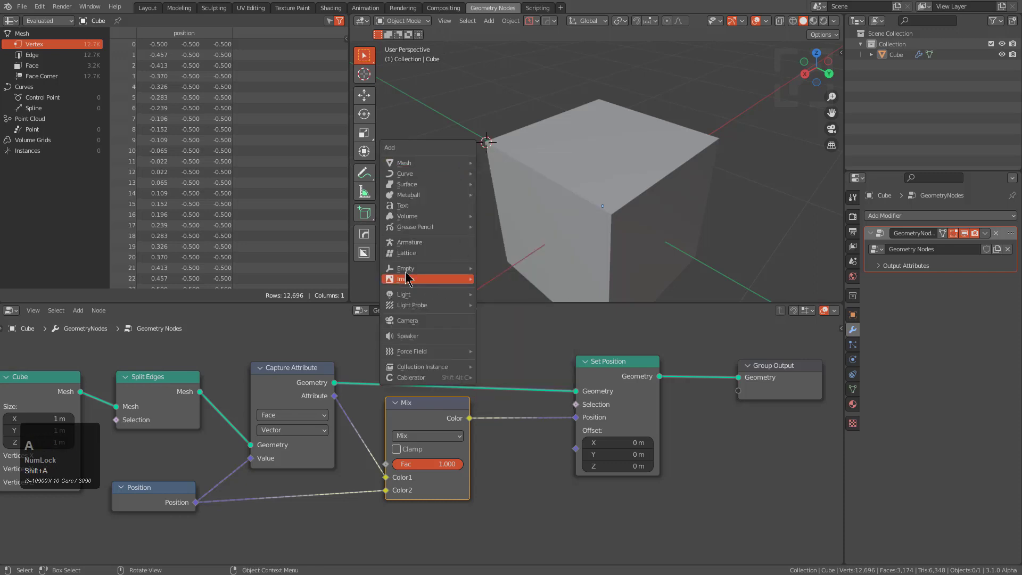
pyautogui.moveTo(421, 269)
pyautogui.click(520, 324)
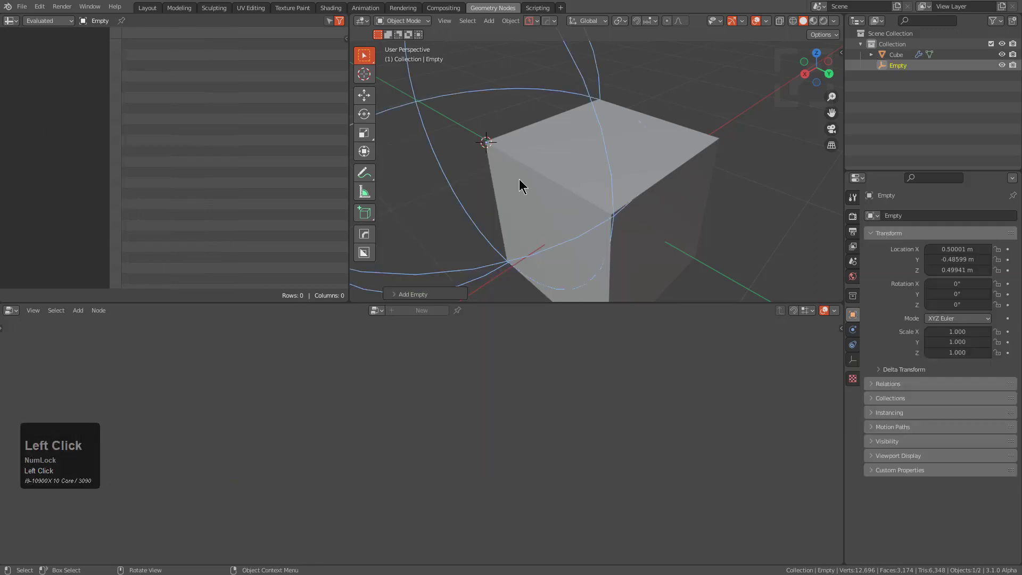
pyautogui.rightClick(533, 143)
pyautogui.click(533, 150)
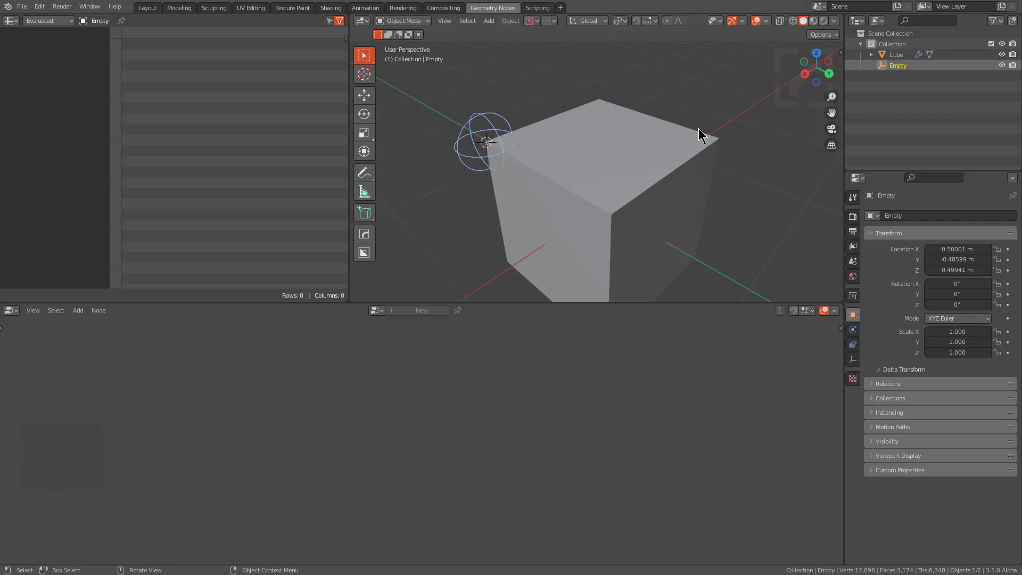
# With the cube selected, drag the Empty into the node graph as an Object Info node
pyautogui.click(644, 147)
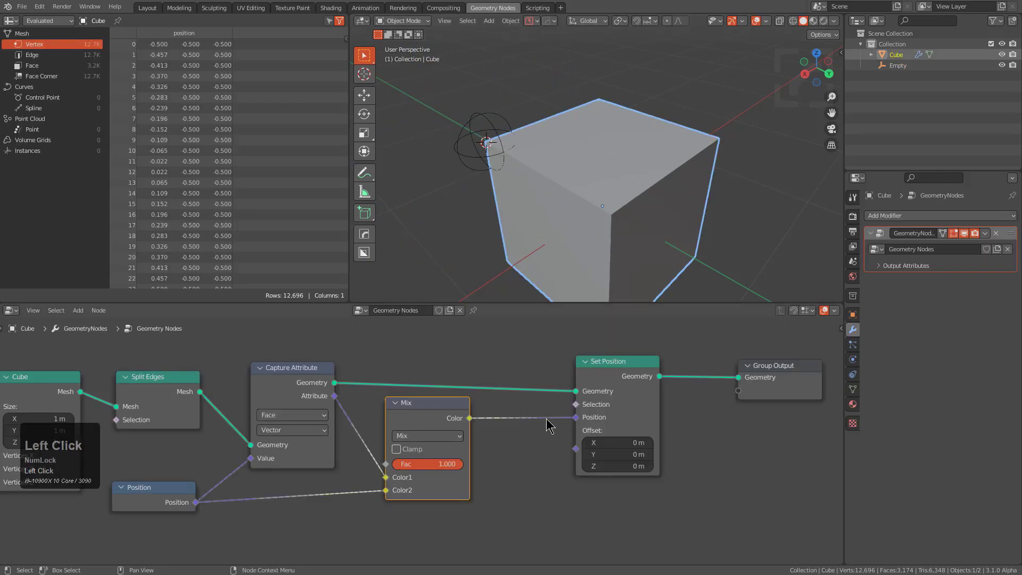
pyautogui.moveTo(898, 65); pyautogui.dragTo(331, 351)
pyautogui.moveTo(331, 352); pyautogui.dragTo(471, 451, button='middle')
pyautogui.moveTo(471, 451); pyautogui.dragTo(291, 342)
# Insert a new node off Object Info's Location and cycle through the node candidates
pyautogui.press('q')
pyautogui.click(286, 369)
pyautogui.scroll(3, 286, 376)
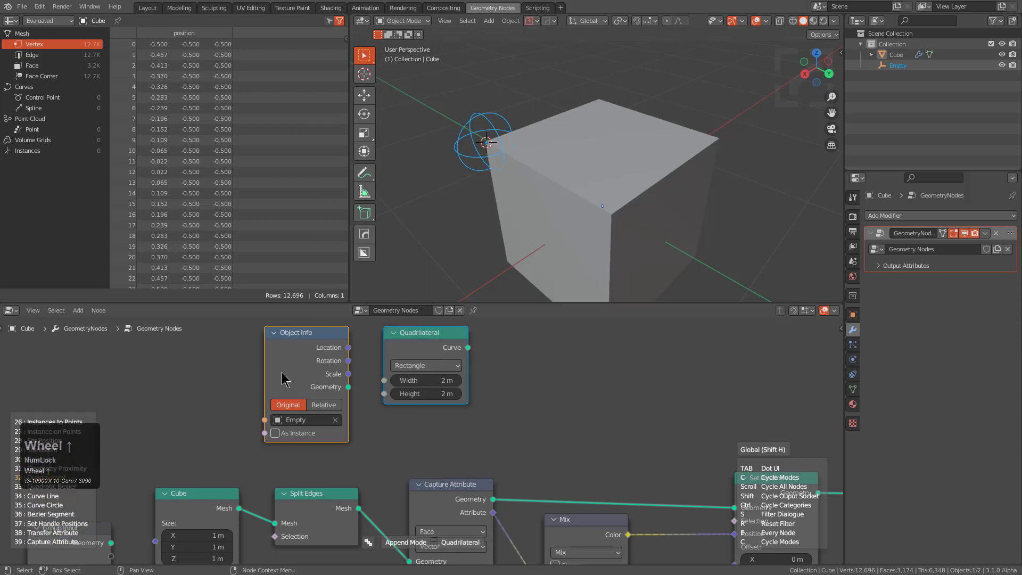
pyautogui.scroll(7, 287, 374)
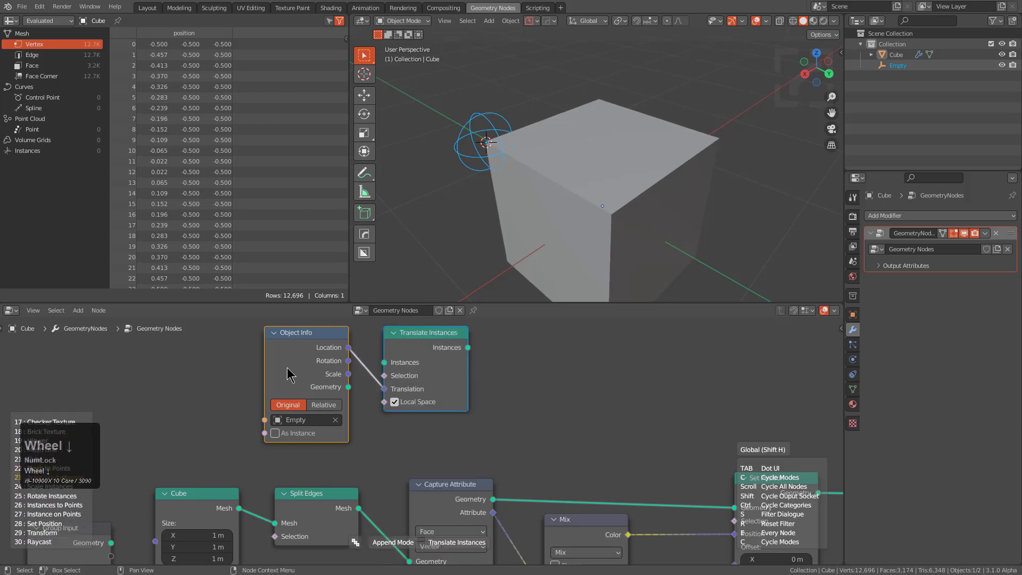
pyautogui.scroll(17, 289, 374)
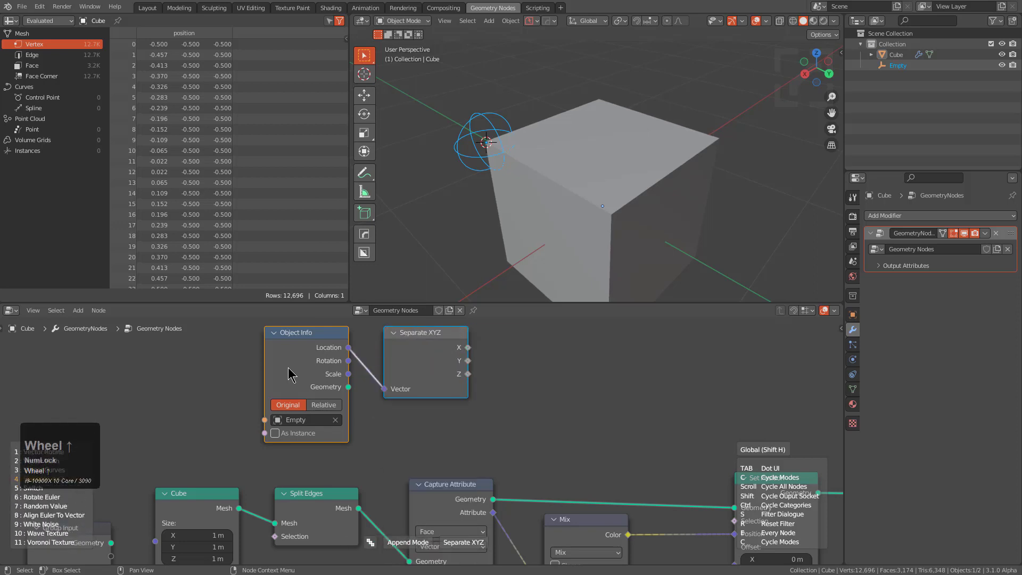
# Settle on a Vector Math node, set it to Distance, and move it further right
pyautogui.scroll(-1, 288, 374)
pyautogui.click(289, 374)
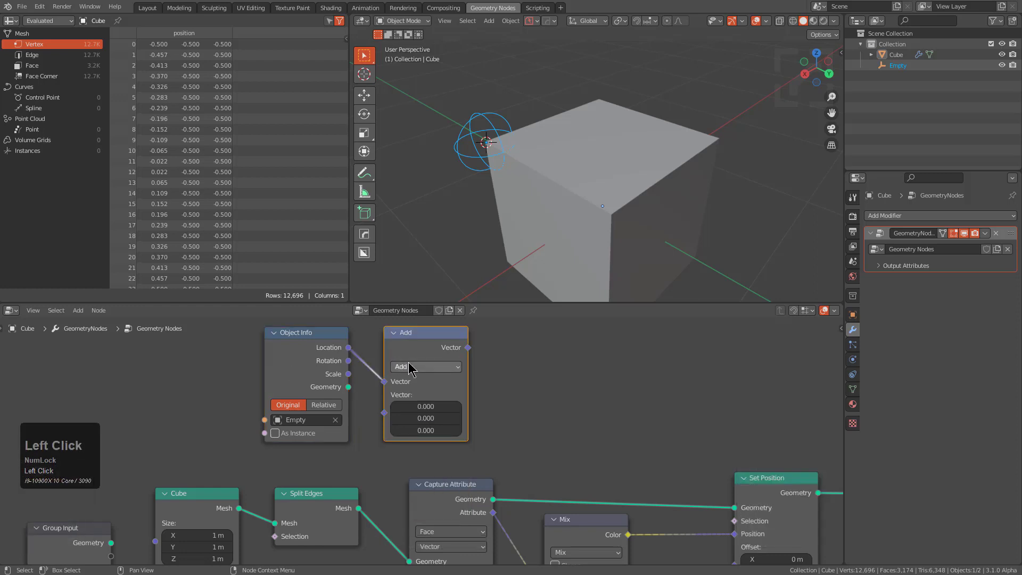
pyautogui.click(426, 367)
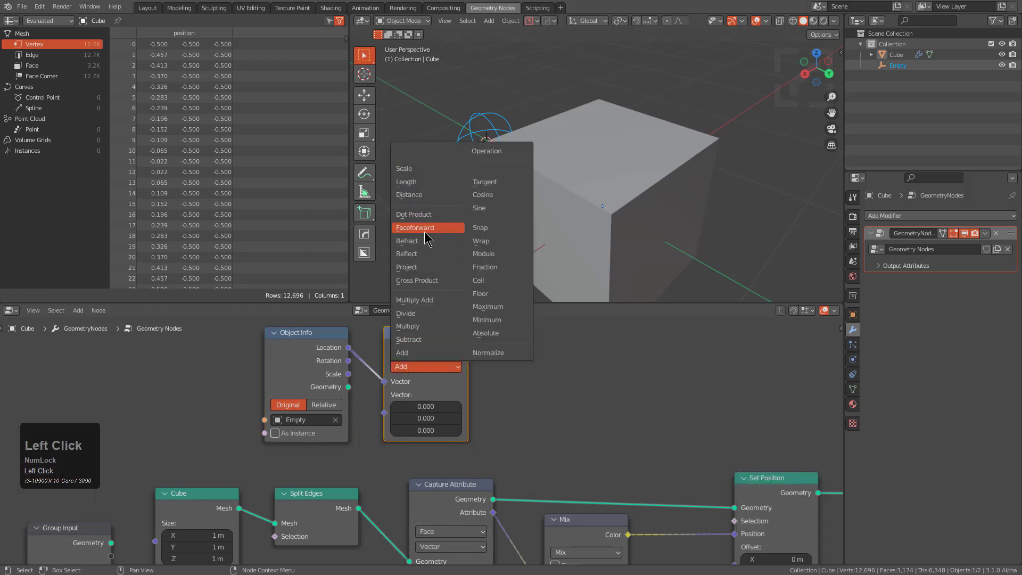
pyautogui.click(409, 195)
pyautogui.scroll(-2, 418, 442)
pyautogui.press('g')
pyautogui.click(429, 411)
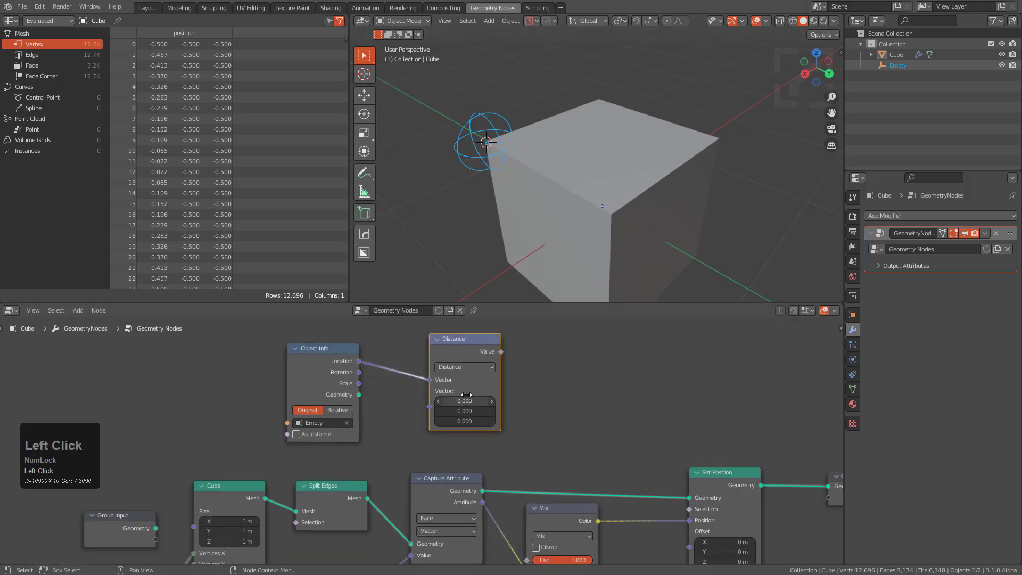
# Briefly switch the operation to Multiply, then restore Distance and reframe the graph
pyautogui.click(468, 368)
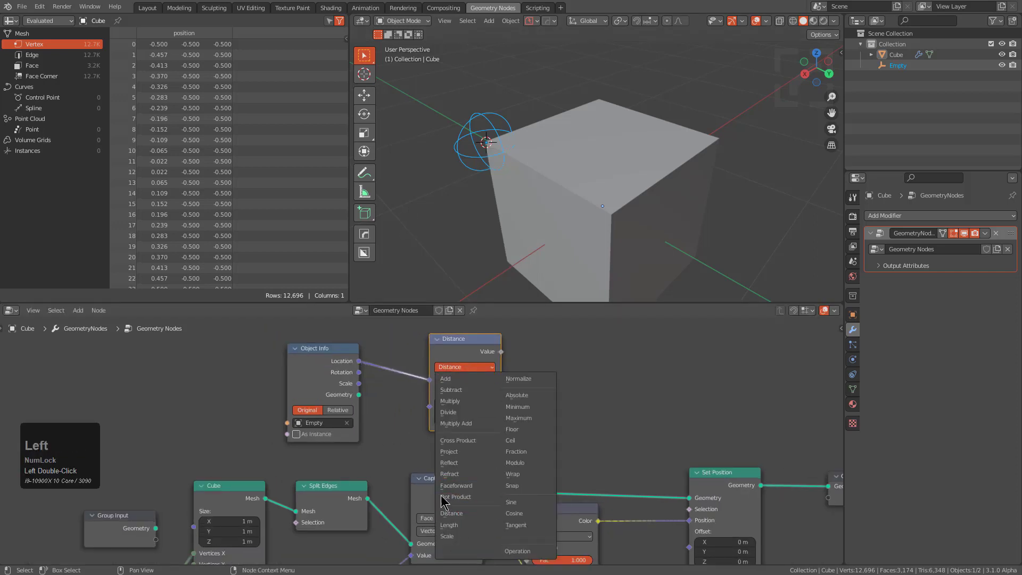
pyautogui.click(454, 402)
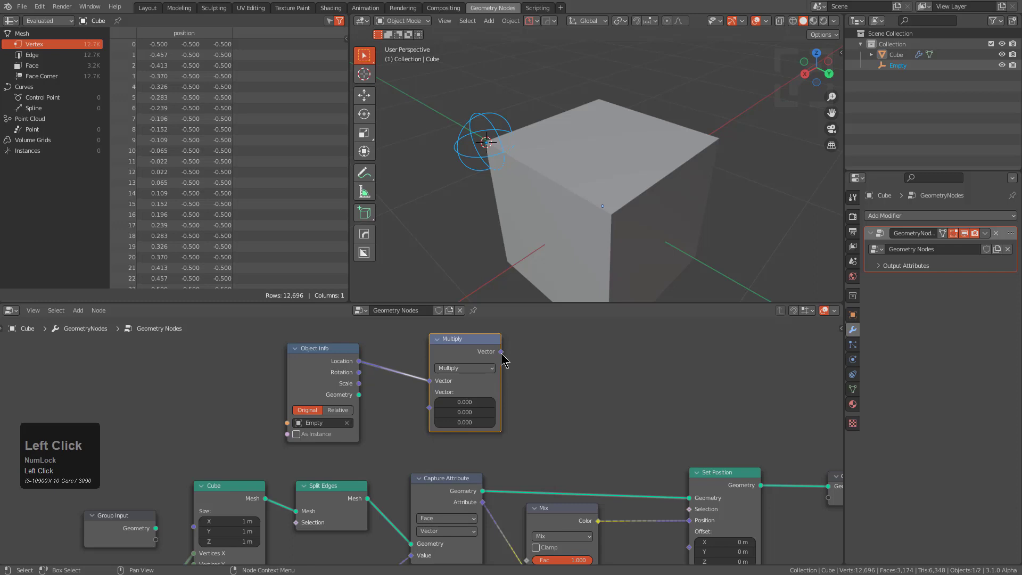
pyautogui.click(468, 368)
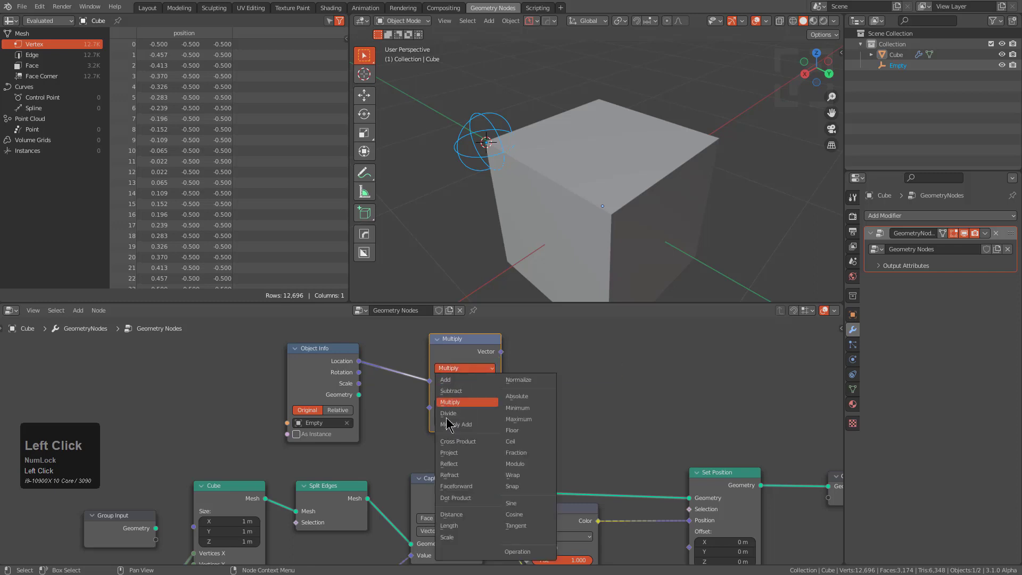
pyautogui.scroll(2, 449, 525)
pyautogui.click(451, 515)
pyautogui.scroll(1, 423, 437)
pyautogui.moveTo(327, 503); pyautogui.dragTo(371, 485, button='middle')
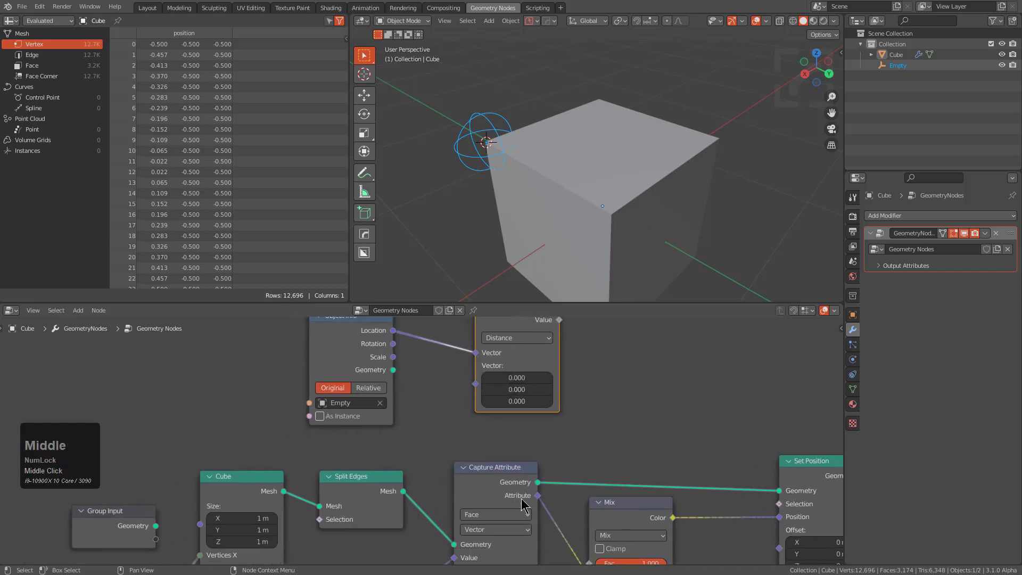
# Connect Capture Attribute's Attribute output to Distance's second vector input
pyautogui.moveTo(538, 498); pyautogui.dragTo(481, 443)
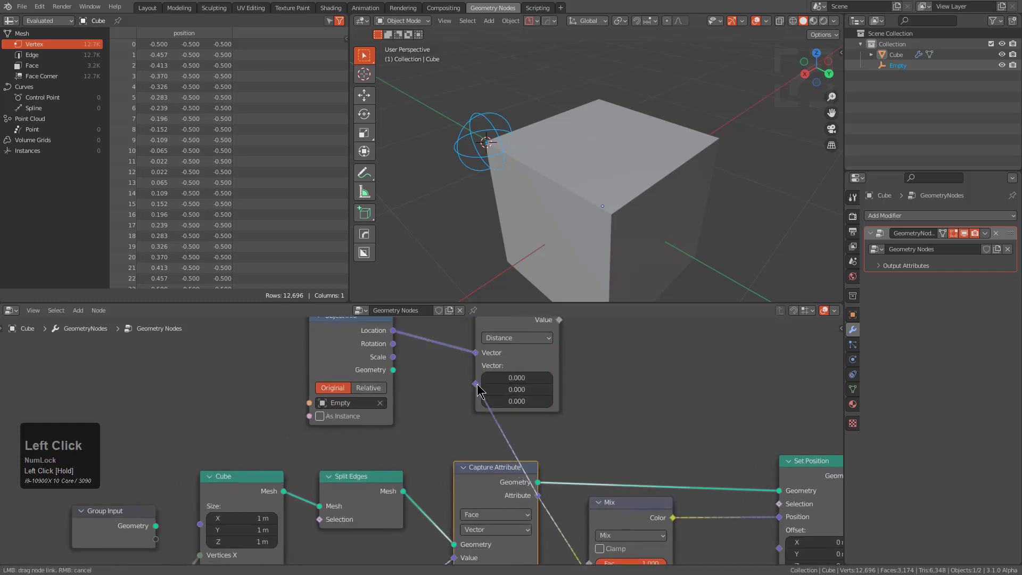
pyautogui.moveTo(478, 391); pyautogui.dragTo(476, 384)
pyautogui.moveTo(475, 384); pyautogui.dragTo(340, 382, button='middle')
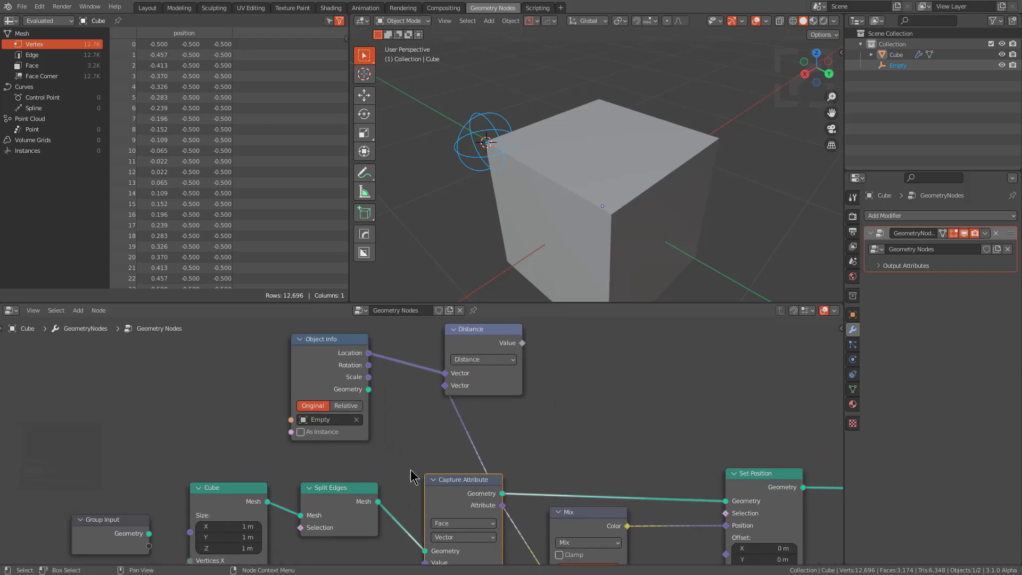
# Set Object Info to Relative and insert a Math node after Distance
pyautogui.click(346, 405)
pyautogui.moveTo(500, 368); pyautogui.dragTo(456, 405, button='middle')
pyautogui.click(451, 390)
pyautogui.click(451, 390)
pyautogui.click(452, 390)
pyautogui.scroll(2, 451, 390)
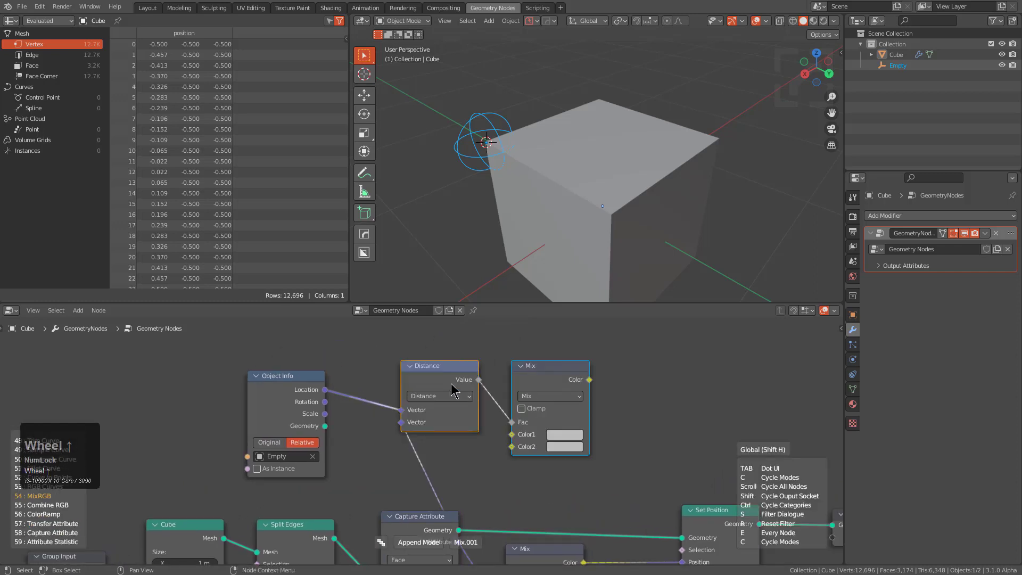
pyautogui.scroll(10, 451, 390)
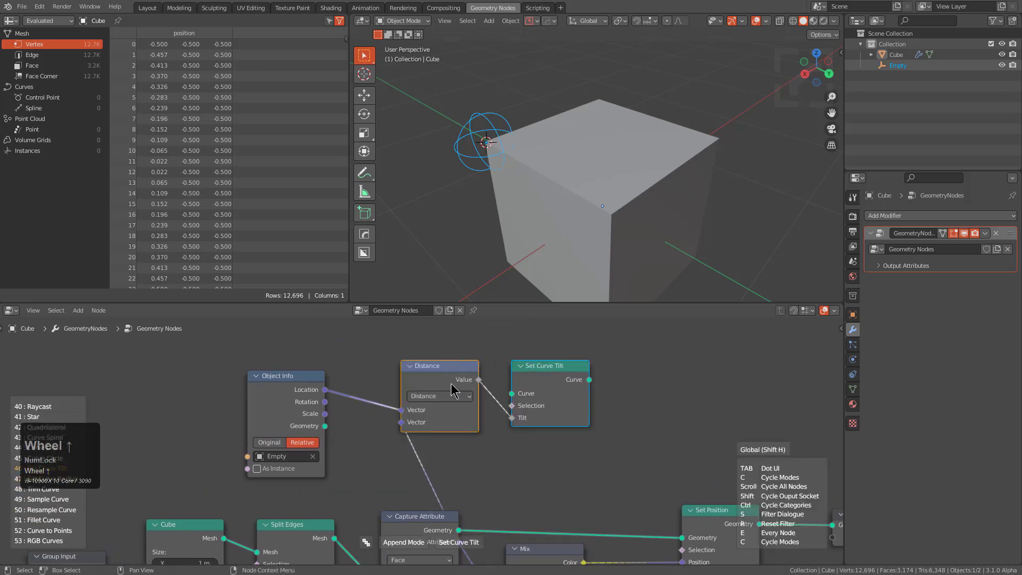
pyautogui.scroll(19, 452, 391)
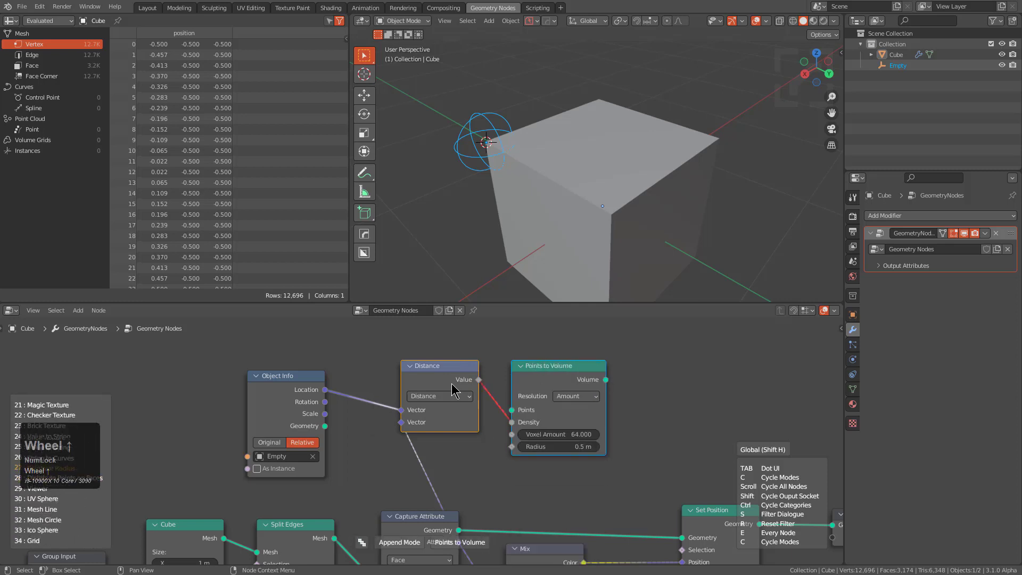
pyautogui.scroll(11, 451, 390)
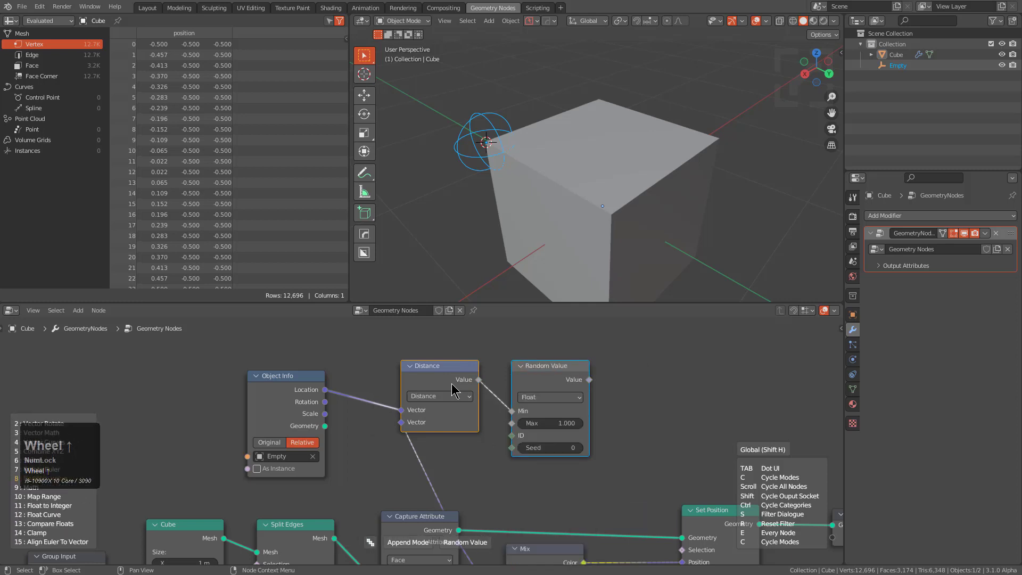
pyautogui.scroll(2, 451, 391)
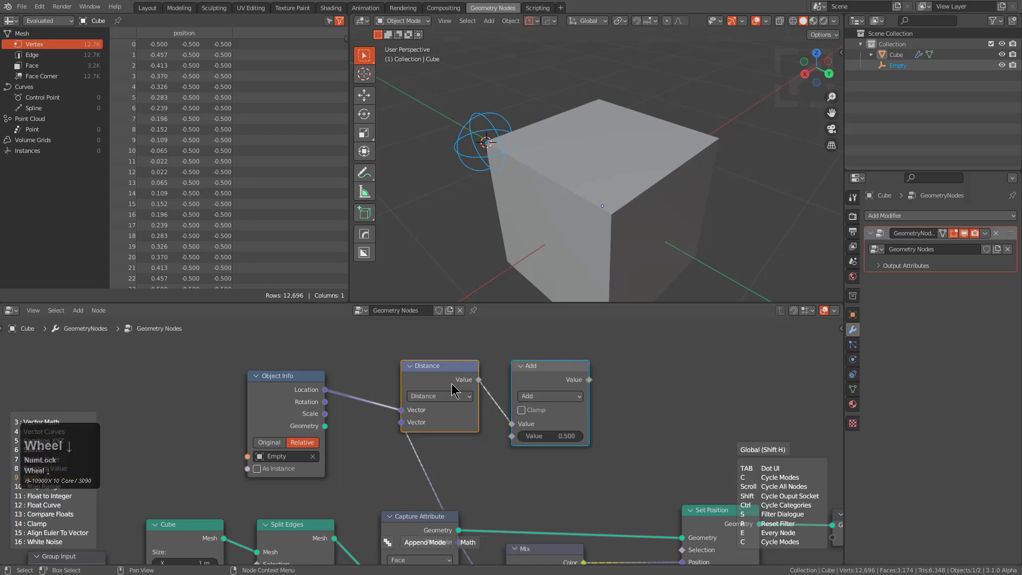
pyautogui.click(451, 390)
# Make the Math node Power with exponent 1.5 and link its result to the Mix Fac
pyautogui.click(539, 399)
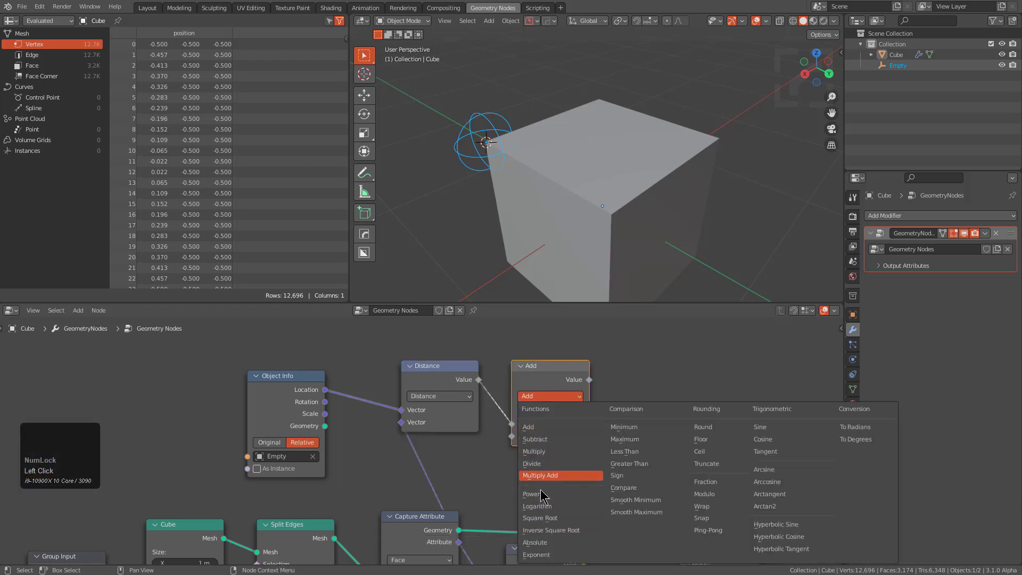
pyautogui.click(538, 554)
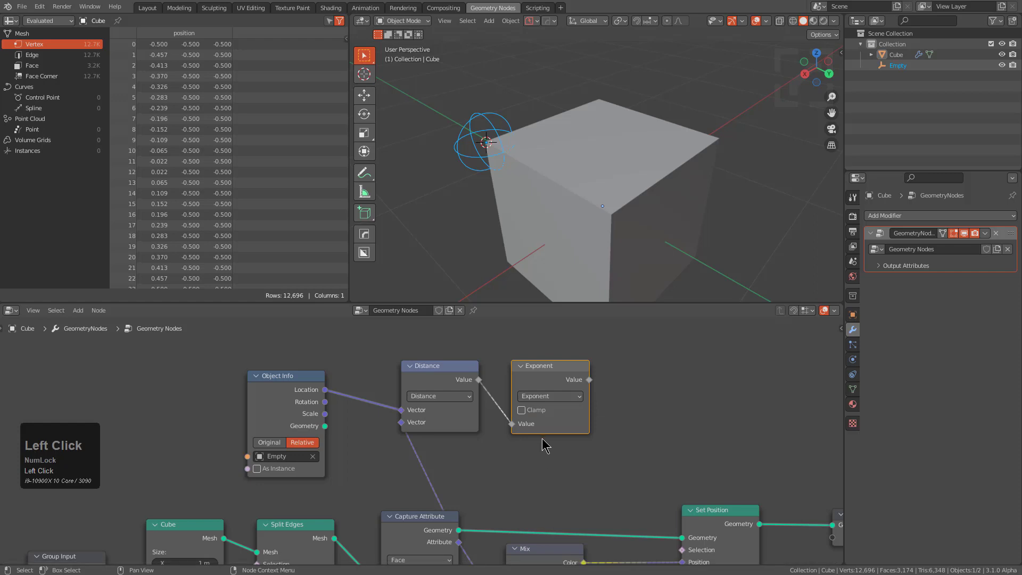
pyautogui.click(531, 395)
pyautogui.click(540, 491)
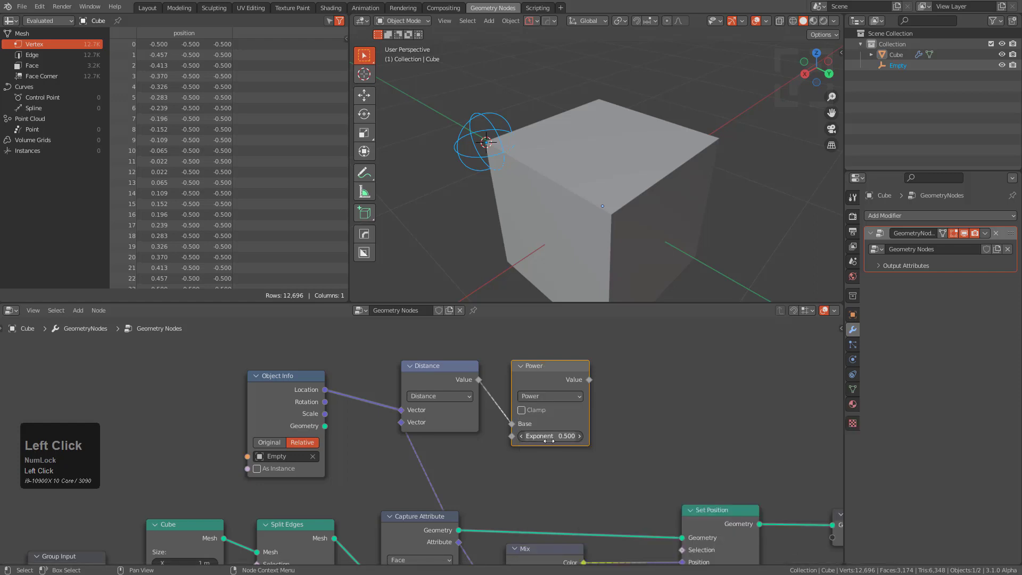
pyautogui.moveTo(555, 439); pyautogui.dragTo(514, 360, button='middle')
pyautogui.scroll(-1, 532, 406)
pyautogui.moveTo(511, 350); pyautogui.dragTo(467, 451)
pyautogui.moveTo(435, 552); pyautogui.dragTo(439, 510)
# Move the Empty around the cube to its lower corner, cancelling the last extra move
pyautogui.press('g')
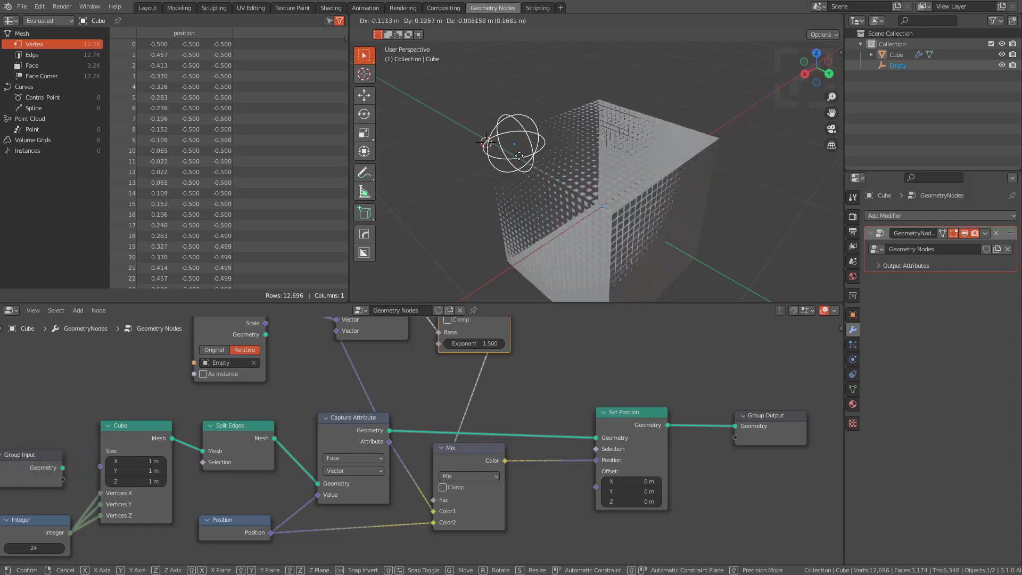
pyautogui.click(490, 213)
pyautogui.keyDown('shift'); pyautogui.moveTo(519, 208); pyautogui.dragTo(550, 111, button='middle'); pyautogui.keyUp('shift')
pyautogui.press('g')
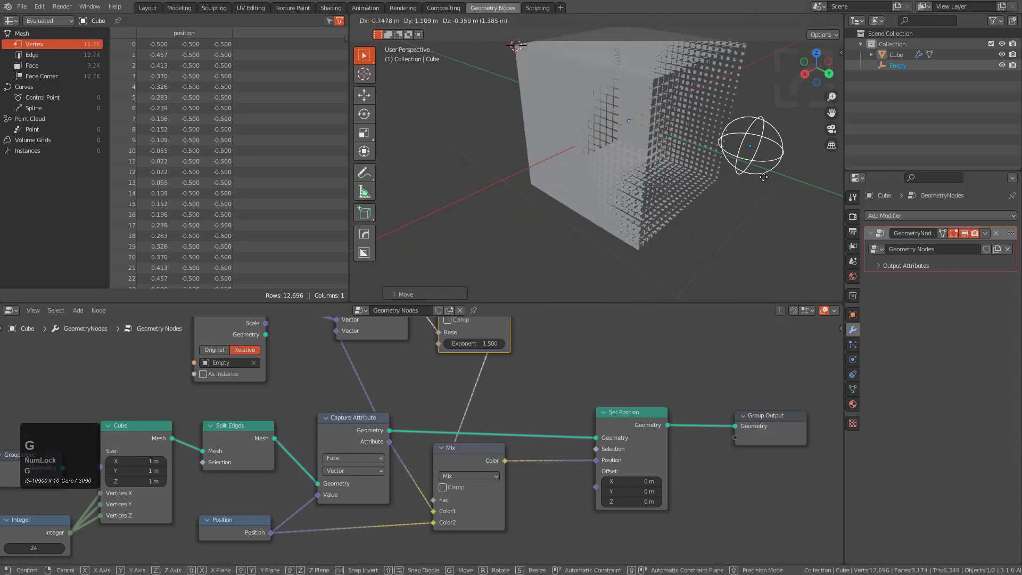
pyautogui.click(580, 197)
pyautogui.keyDown('shift'); pyautogui.moveTo(580, 197); pyautogui.dragTo(620, 250, button='middle'); pyautogui.keyUp('shift')
pyautogui.scroll(-3, 634, 510)
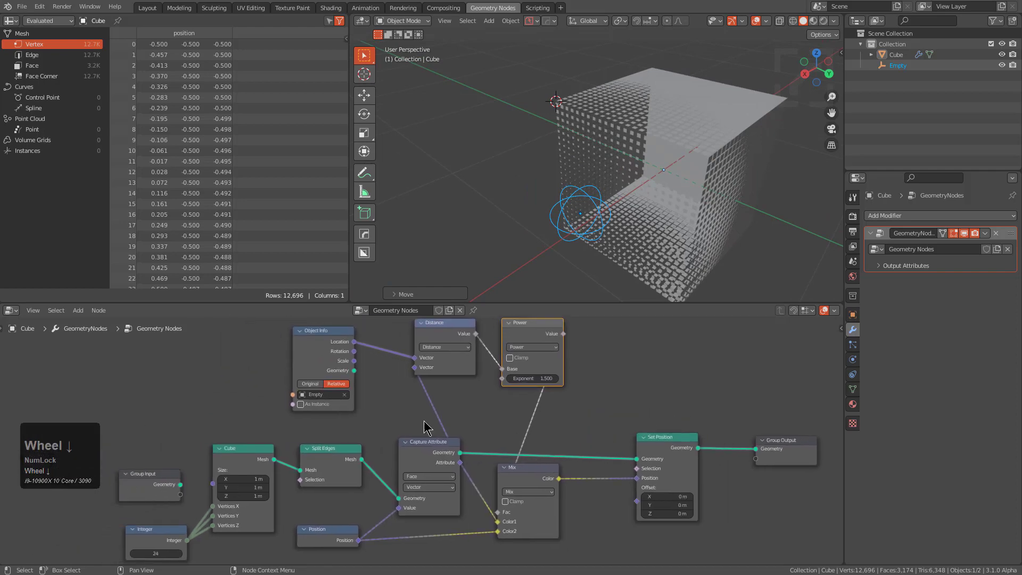
pyautogui.press('g')
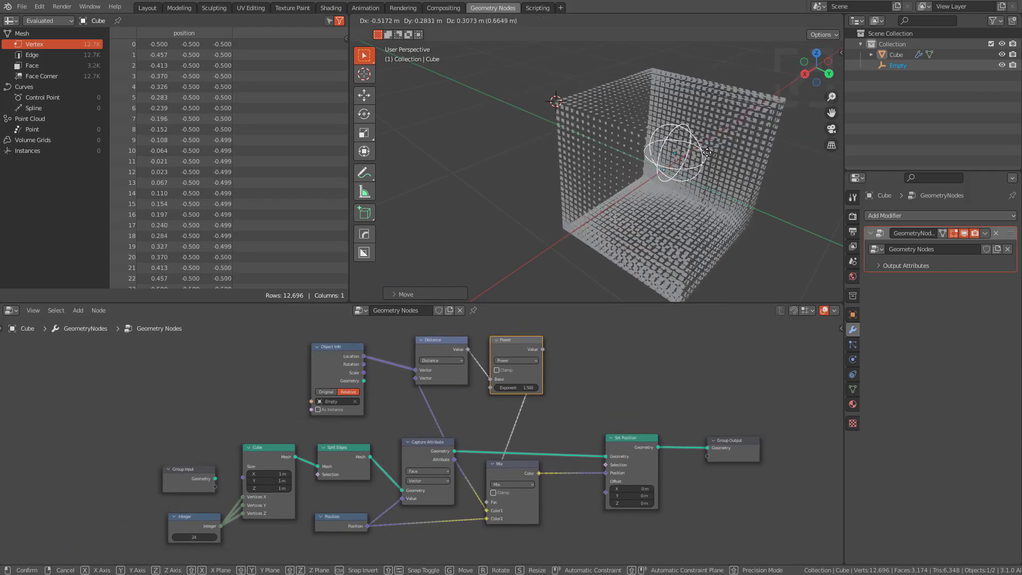
pyautogui.rightClick(506, 176)
# Shift the Object Info, Distance and Power nodes down-left into a tighter group
pyautogui.moveTo(341, 447); pyautogui.dragTo(381, 424, button='middle')
pyautogui.scroll(1, 394, 383)
pyautogui.moveTo(451, 400); pyautogui.dragTo(458, 442, button='middle')
pyautogui.scroll(-1, 541, 455)
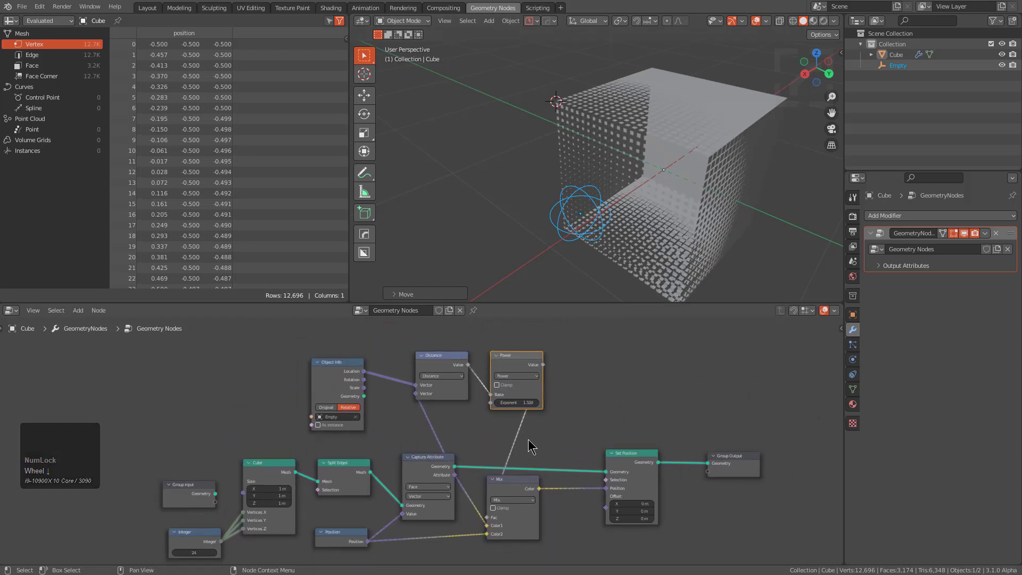
pyautogui.moveTo(349, 384); pyautogui.dragTo(322, 393)
pyautogui.moveTo(452, 361); pyautogui.dragTo(419, 387)
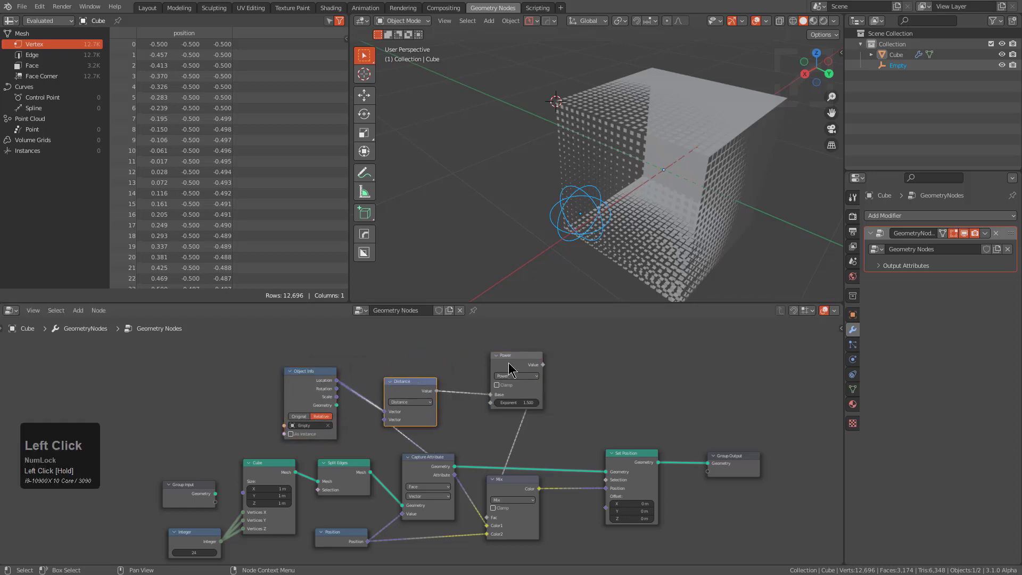
pyautogui.moveTo(509, 368); pyautogui.dragTo(467, 389)
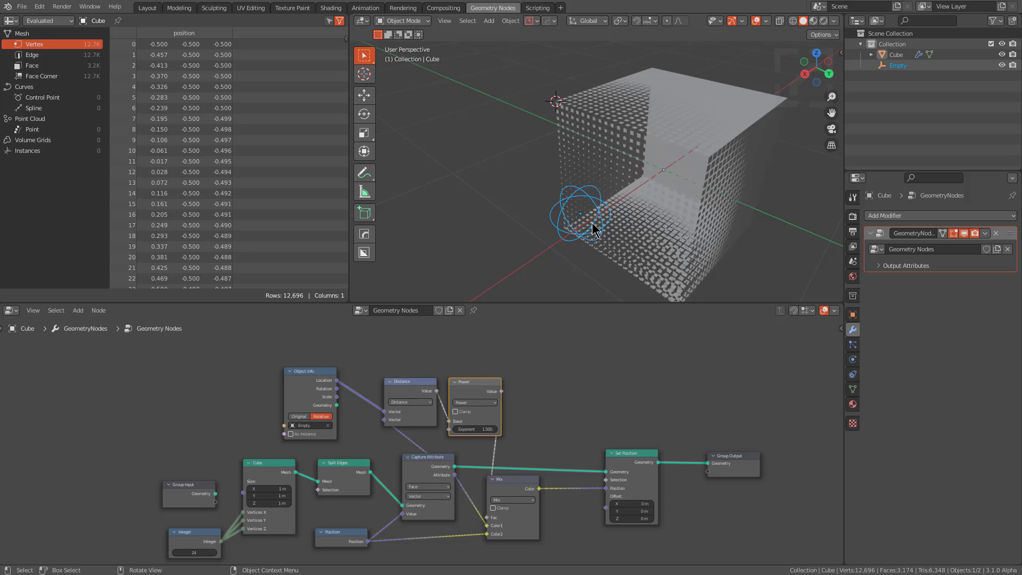
pyautogui.scroll(1, 575, 369)
pyautogui.hotkey('shift', 'a')
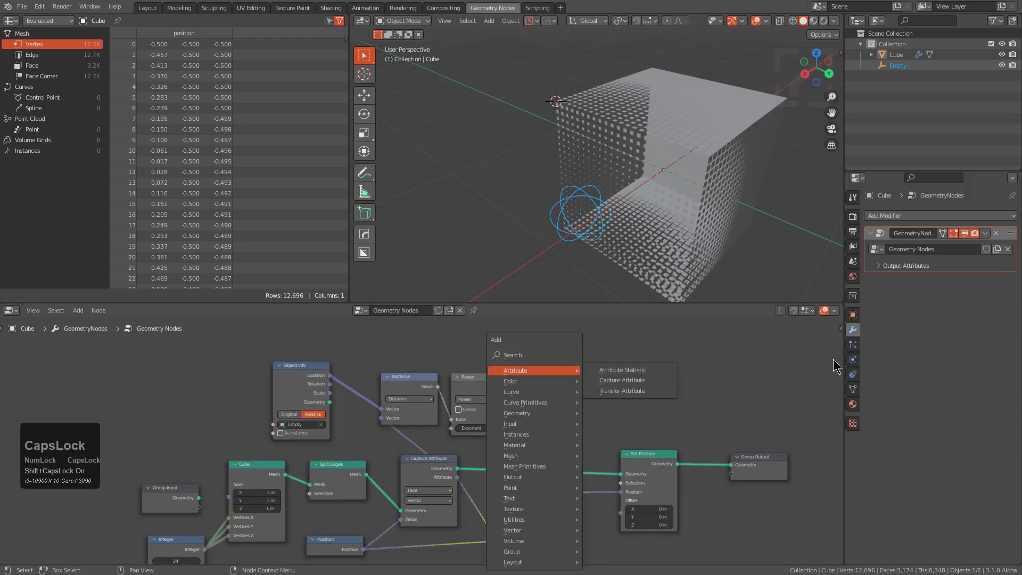
pyautogui.press('q')
pyautogui.moveTo(531, 369)
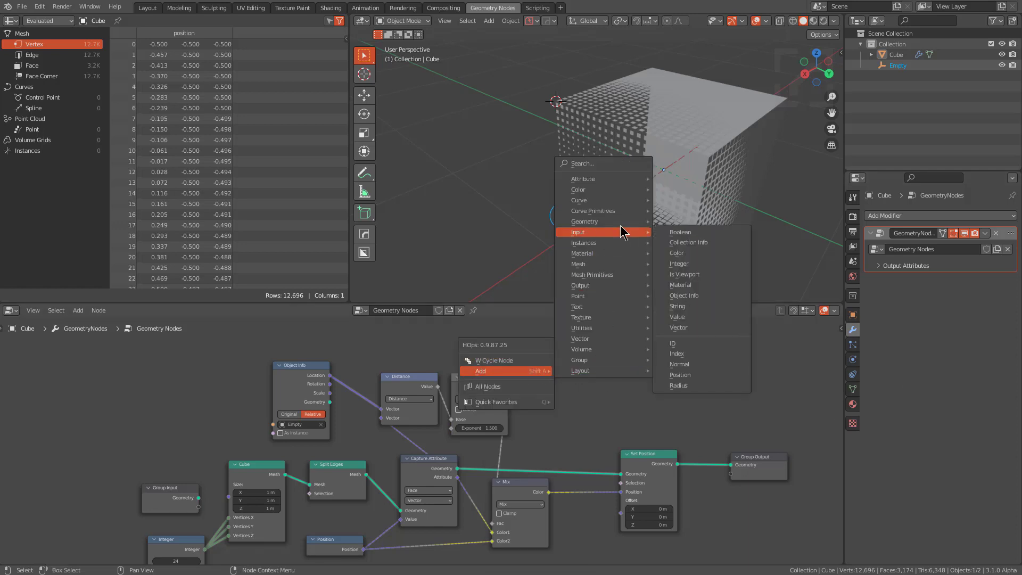
pyautogui.moveTo(616, 203)
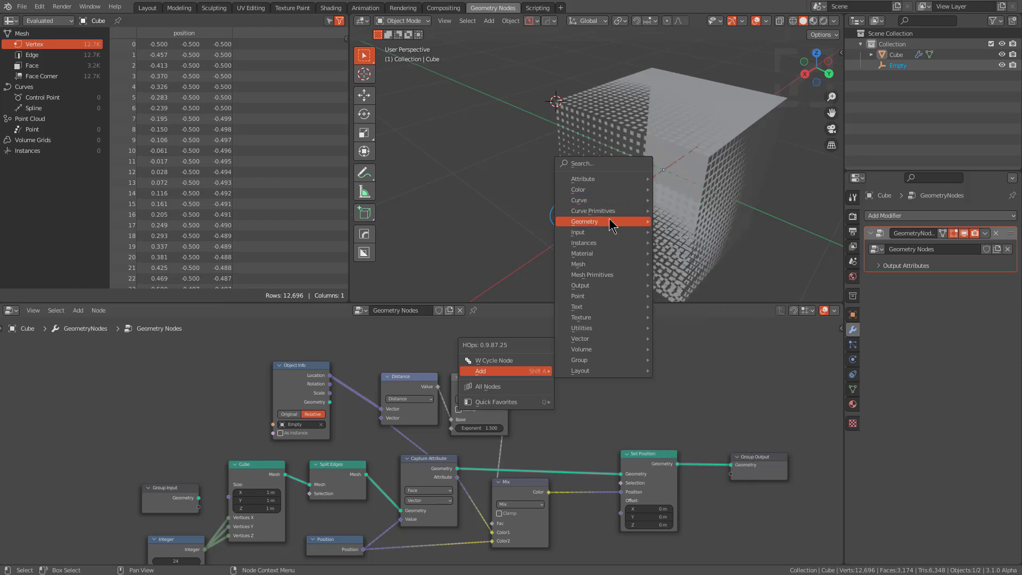
pyautogui.click(489, 392)
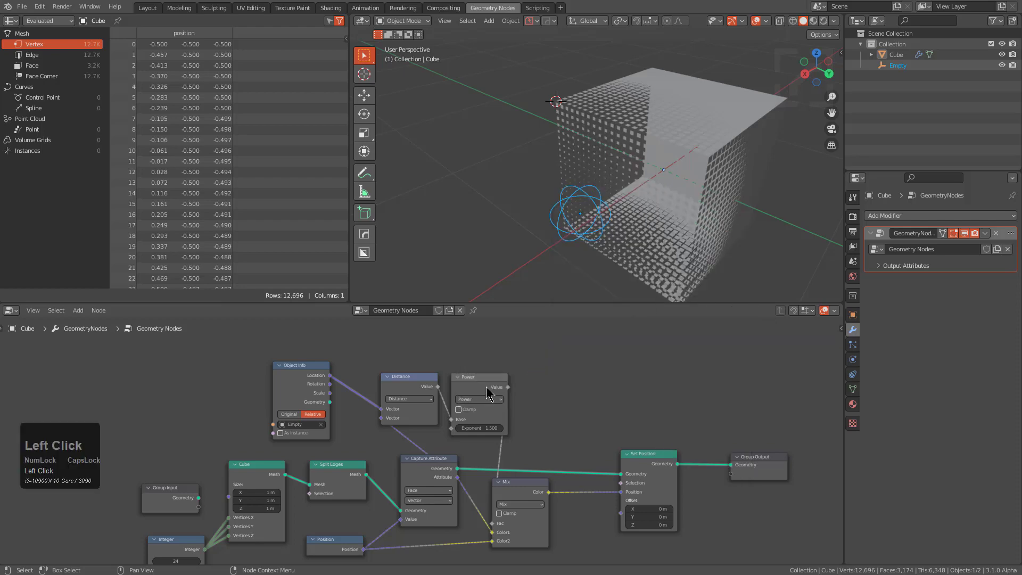
pyautogui.scroll(6, 458, 405)
pyautogui.scroll(4, 527, 499)
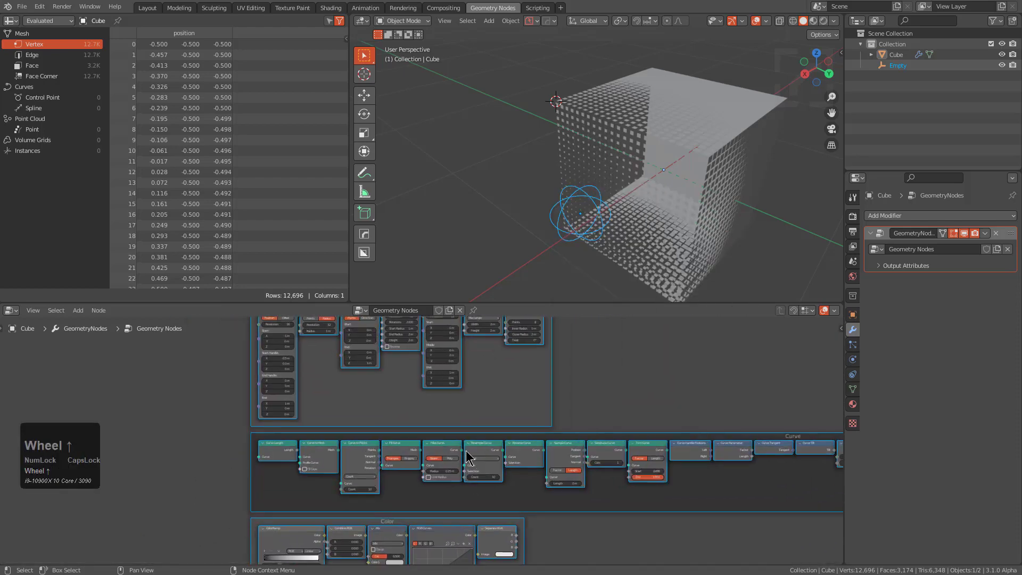
pyautogui.keyDown('ctrl'); pyautogui.moveTo(516, 457); pyautogui.dragTo(487, 457, button='middle'); pyautogui.keyUp('ctrl')
pyautogui.scroll(-3, 508, 412)
pyautogui.hotkey('ctrl', 'z')
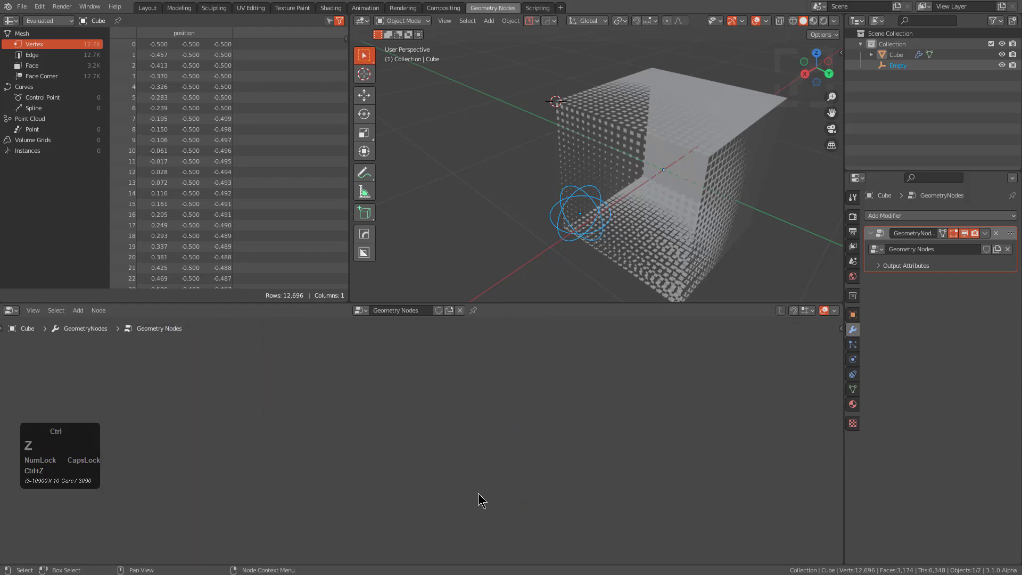
pyautogui.scroll(-3, 488, 490)
pyautogui.scroll(5, 481, 372)
pyautogui.moveTo(469, 375); pyautogui.dragTo(474, 445, button='middle')
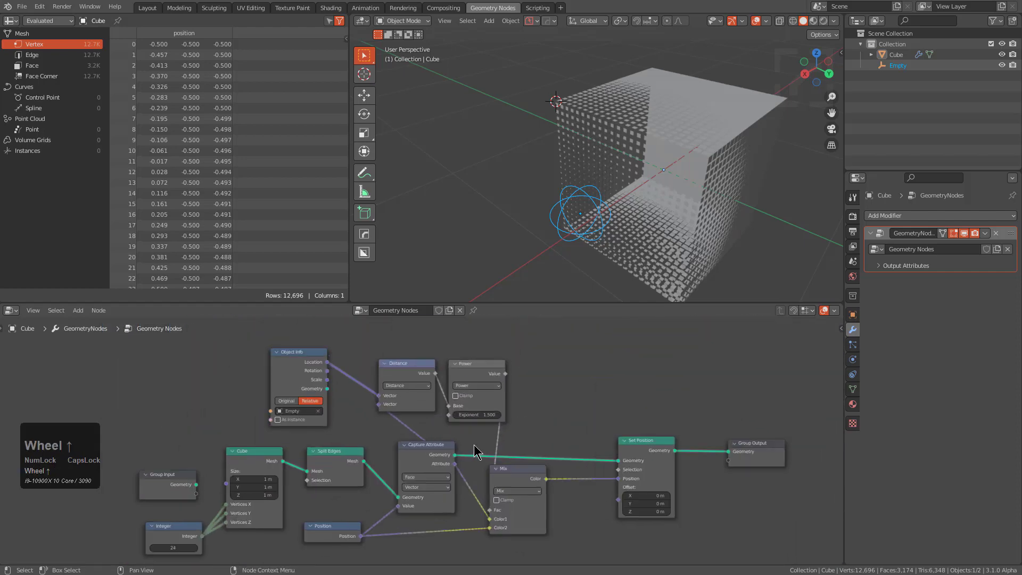
# Insert a Map Range node beside Power, between it and the Mix Fac
pyautogui.scroll(2, 484, 420)
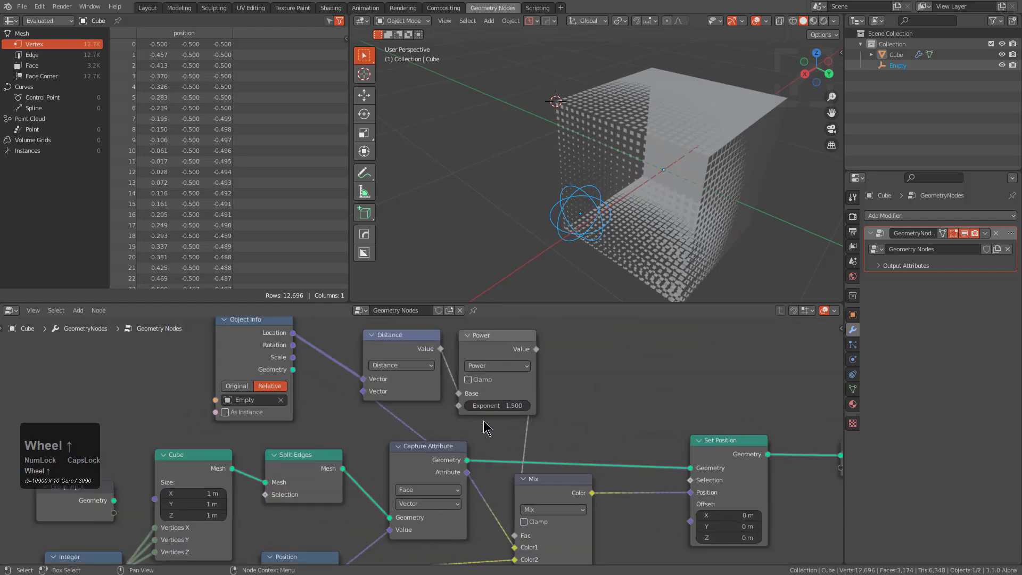
pyautogui.press('q')
pyautogui.click(494, 332)
pyautogui.scroll(-6, 494, 322)
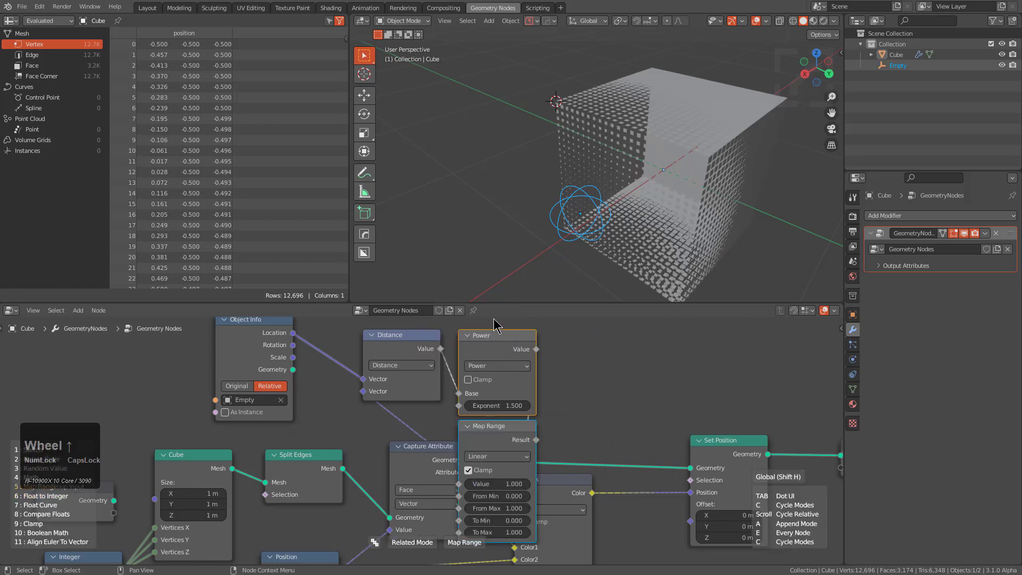
pyautogui.scroll(-6, 494, 322)
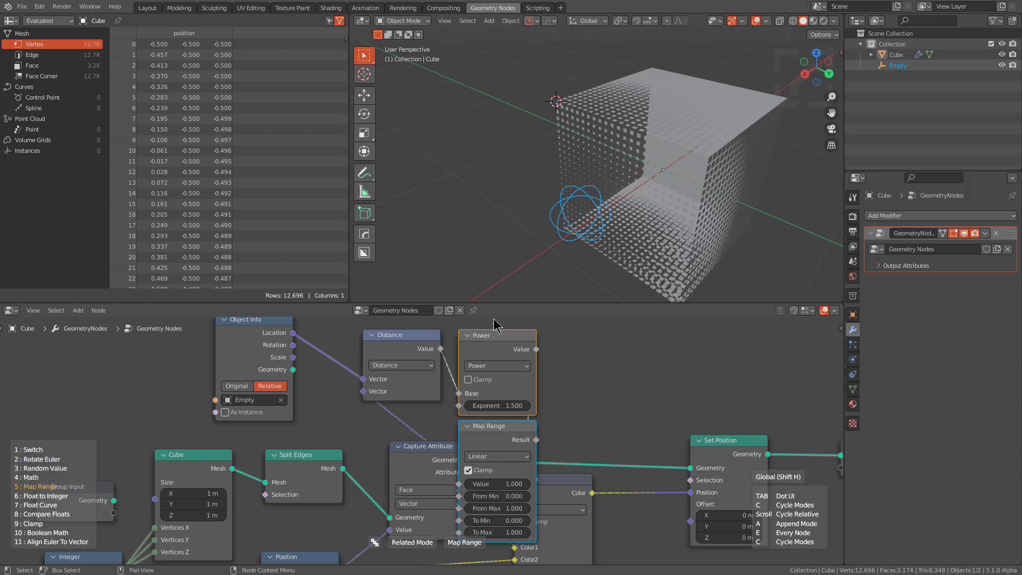
pyautogui.click(494, 322)
pyautogui.moveTo(501, 428); pyautogui.dragTo(623, 348)
# Set Map Range's To Max to 4.72 and move the Empty against the cube's side
pyautogui.keyDown('shift'); pyautogui.moveTo(618, 451); pyautogui.dragTo(689, 451); pyautogui.keyUp('shift')
pyautogui.moveTo(555, 131); pyautogui.dragTo(597, 130, button='middle')
pyautogui.press('g')
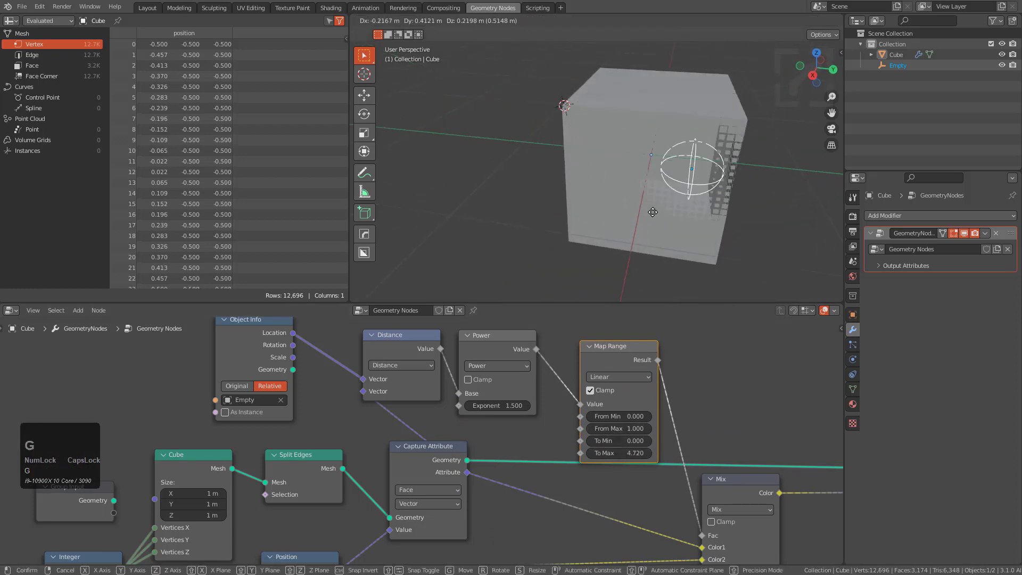
pyautogui.click(677, 223)
pyautogui.moveTo(678, 223); pyautogui.dragTo(572, 208, button='middle')
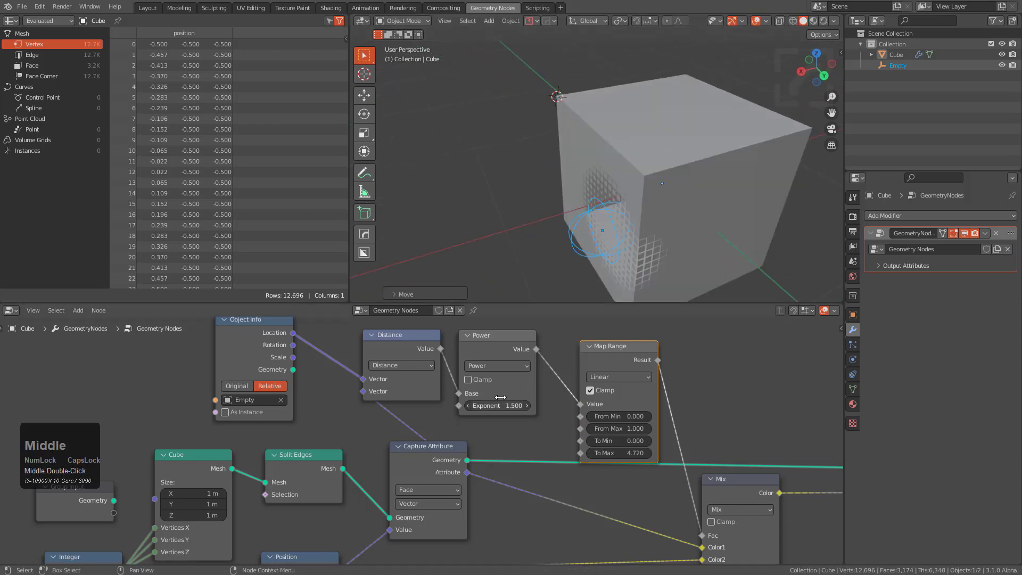